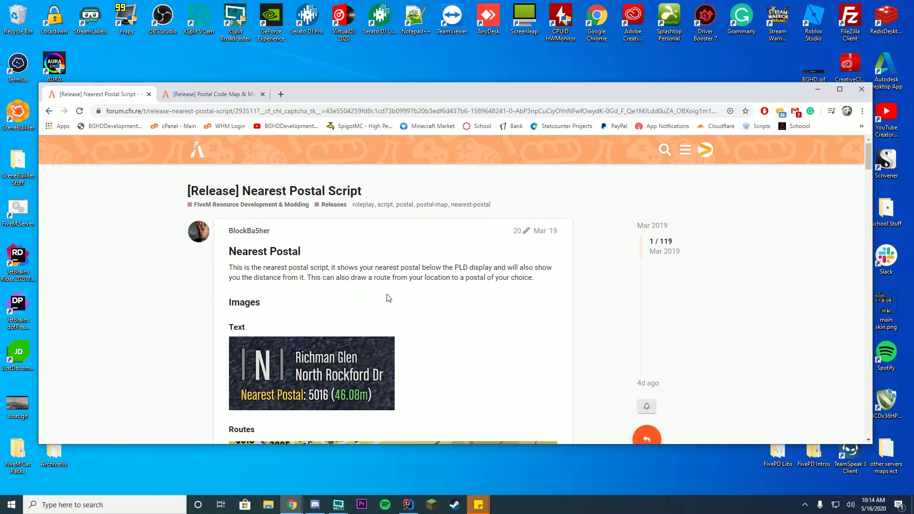
{"action": "left_click", "coordinate": [225, 94]}
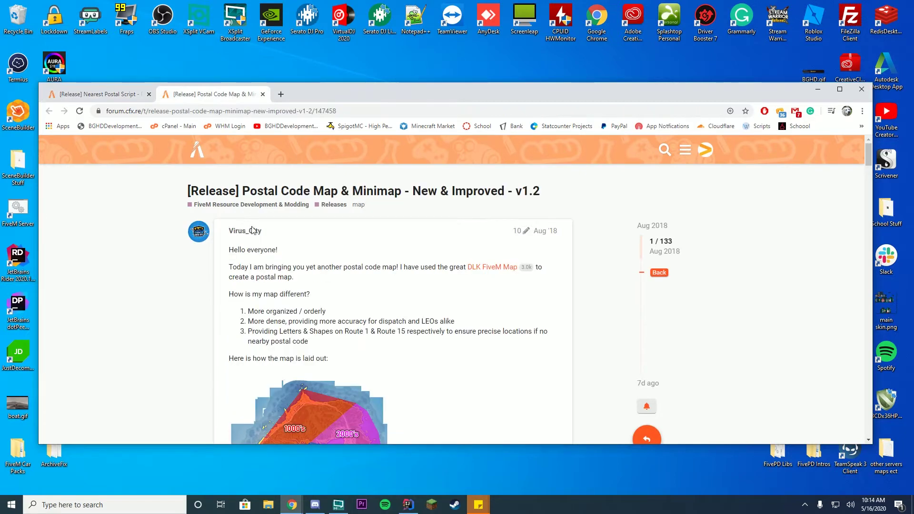
{"action": "left_click", "coordinate": [79, 96]}
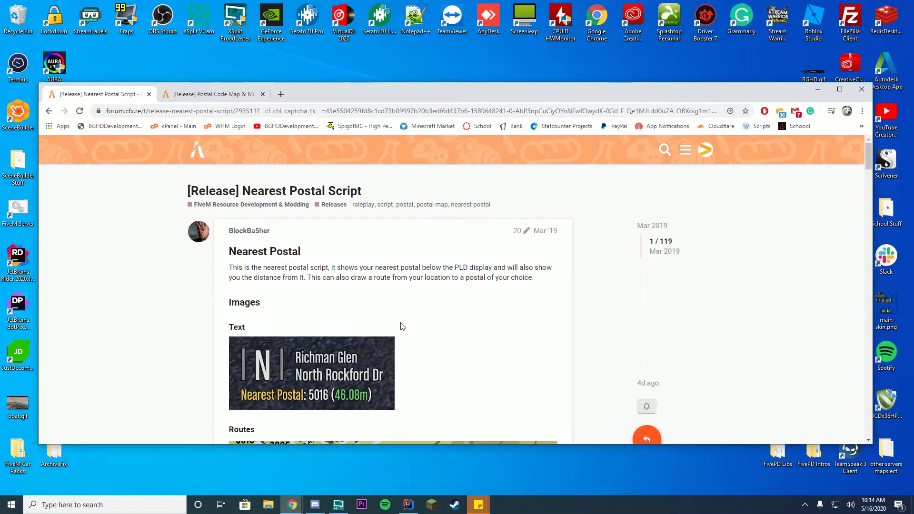
{"action": "left_click", "coordinate": [233, 95]}
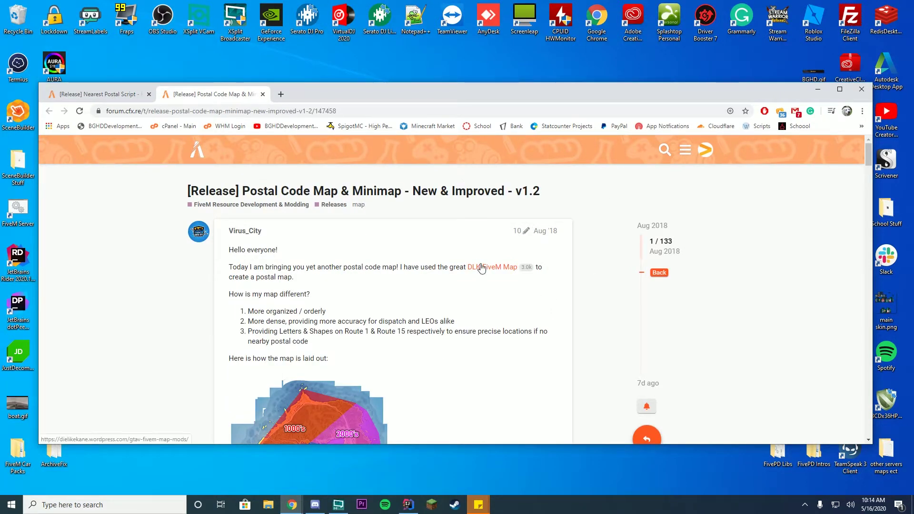
{"action": "scroll", "coordinate": [512, 301], "scroll_direction": "down", "scroll_amount": 3}
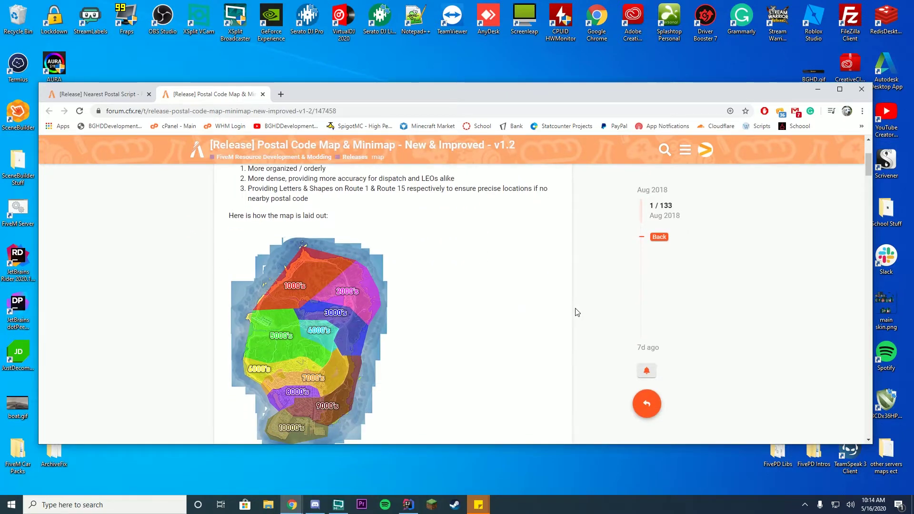
{"action": "scroll", "coordinate": [571, 298], "scroll_direction": "down", "scroll_amount": 1}
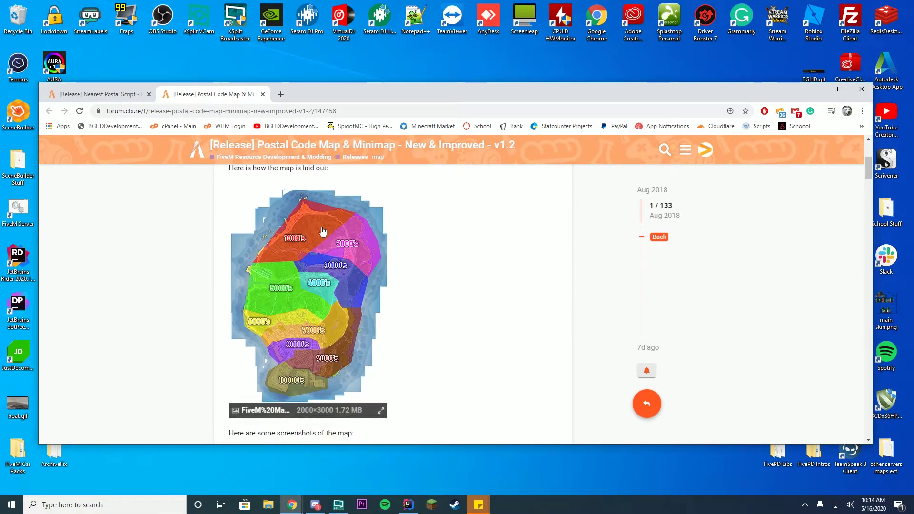
{"action": "scroll", "coordinate": [296, 289], "scroll_direction": "down", "scroll_amount": 3}
{"action": "scroll", "coordinate": [296, 289], "scroll_direction": "down", "scroll_amount": 3}
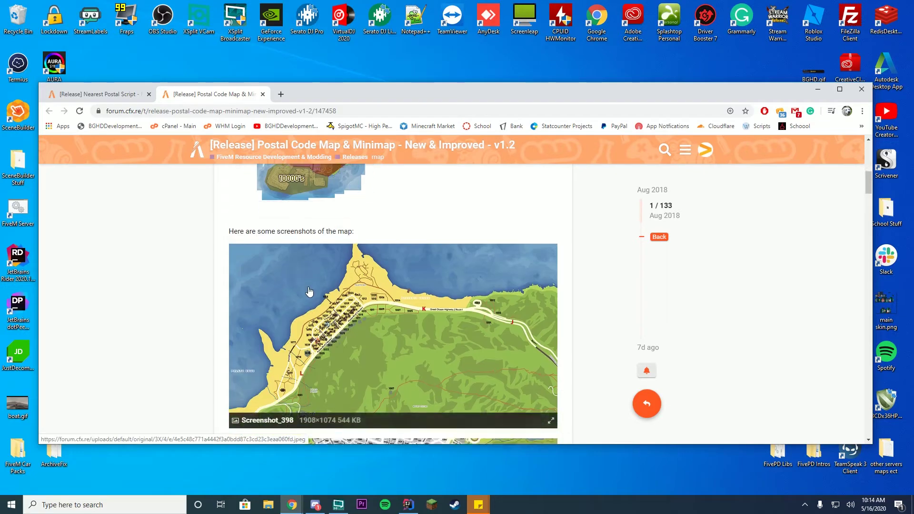
{"action": "scroll", "coordinate": [352, 247], "scroll_direction": "down", "scroll_amount": 2}
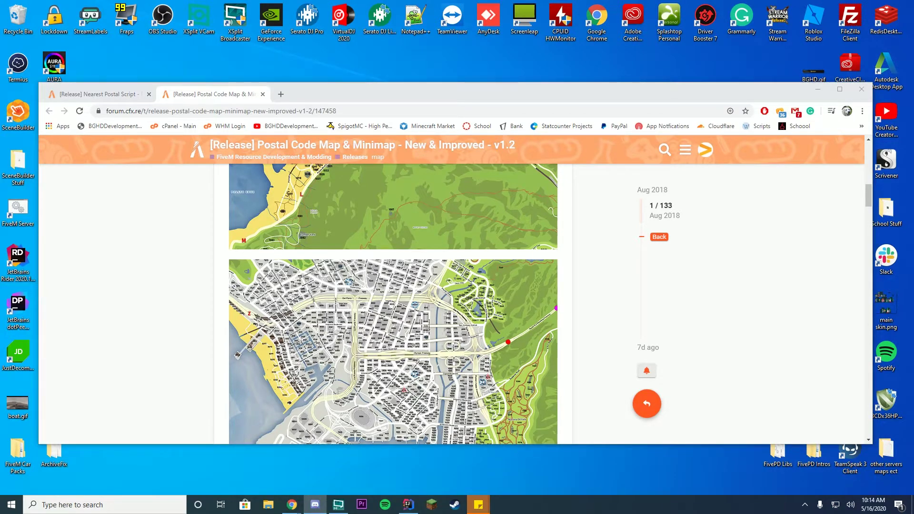
{"action": "key", "text": "alt+Tab"}
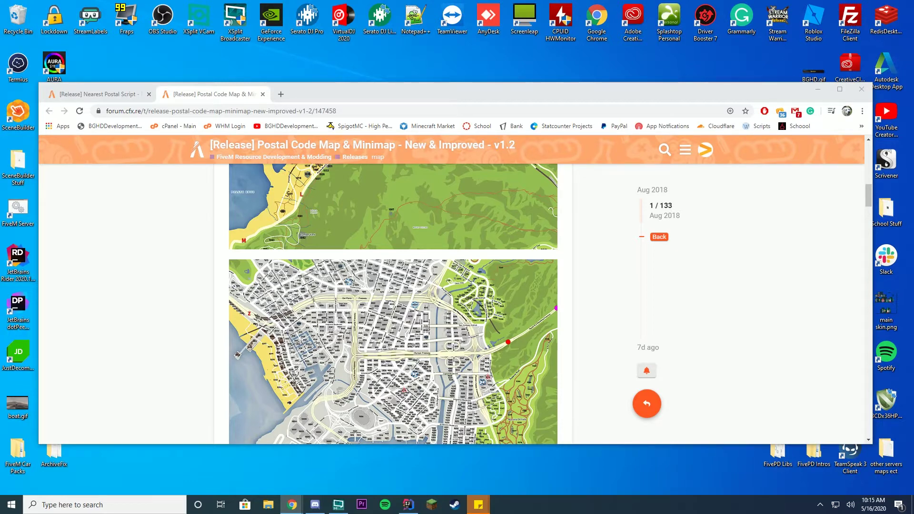
{"action": "left_click", "coordinate": [423, 281]}
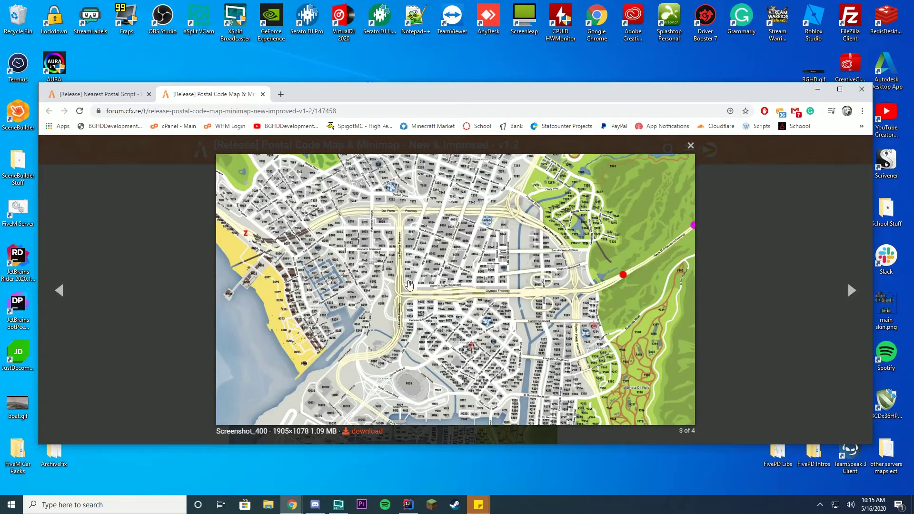
{"action": "left_click", "coordinate": [841, 192]}
{"action": "scroll", "coordinate": [651, 282], "scroll_direction": "down", "scroll_amount": 10}
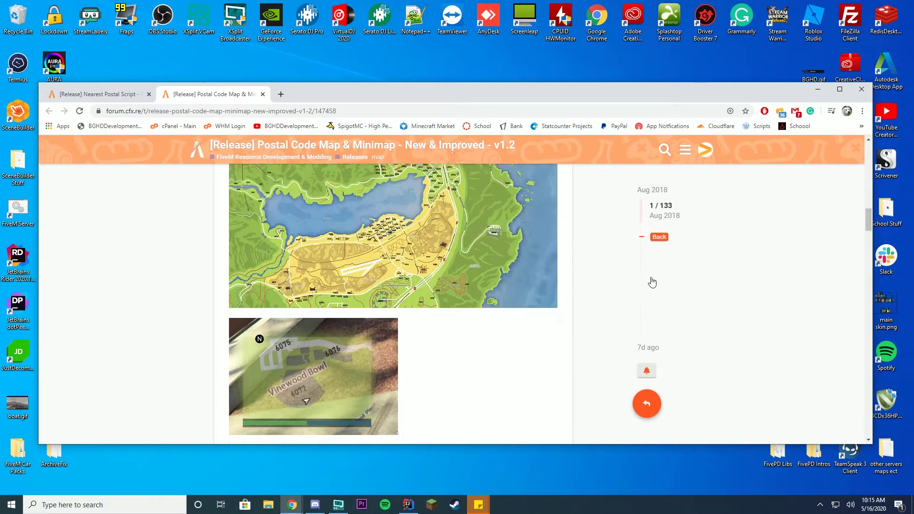
{"action": "scroll", "coordinate": [652, 282], "scroll_direction": "up", "scroll_amount": 4}
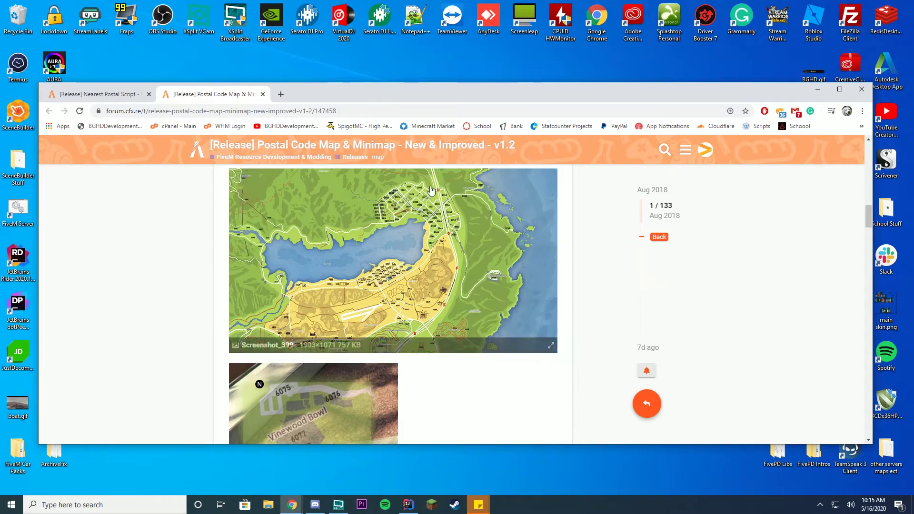
{"action": "scroll", "coordinate": [462, 240], "scroll_direction": "down", "scroll_amount": 4}
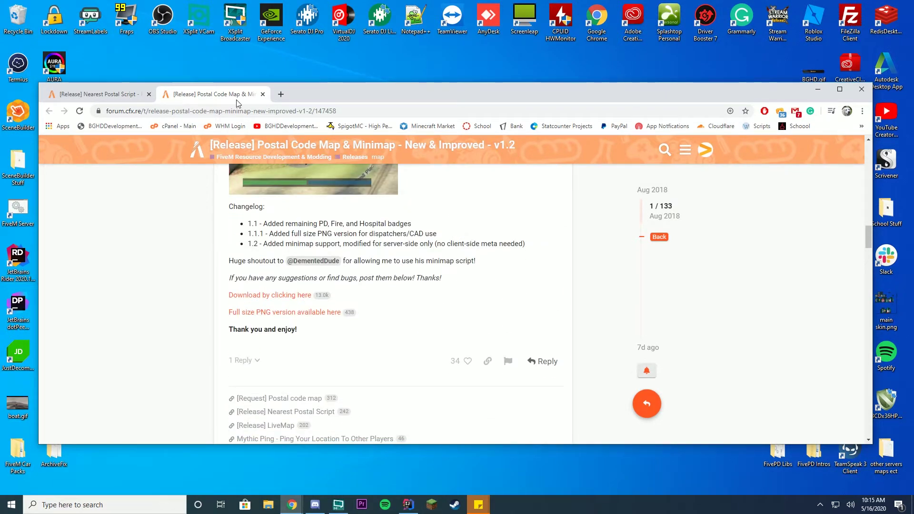
Download Postal Code Map.zip (24.7 MB) directly from its Dropbox share page
{"action": "left_click", "coordinate": [291, 298]}
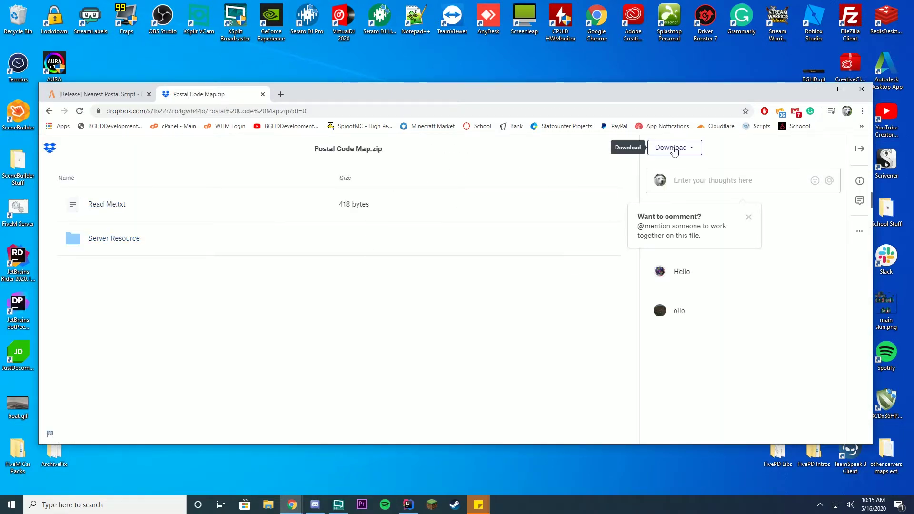
{"action": "left_click", "coordinate": [674, 150]}
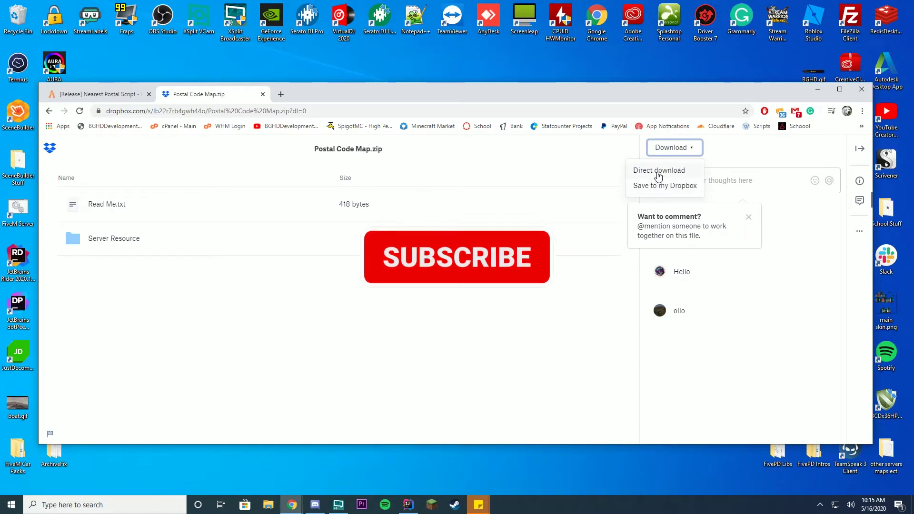
{"action": "left_click", "coordinate": [659, 170]}
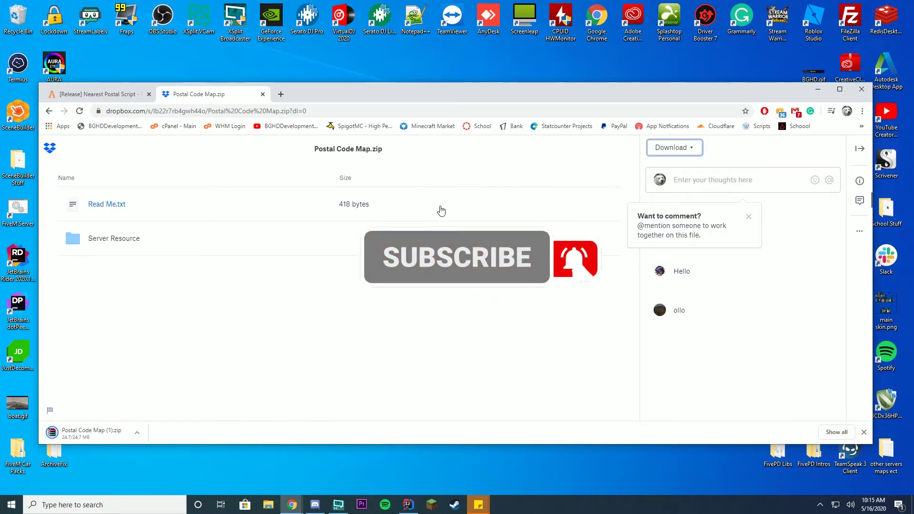
Close the Dropbox page and scroll the Nearest Postal topic down to its Installation section
{"action": "left_click", "coordinate": [262, 94]}
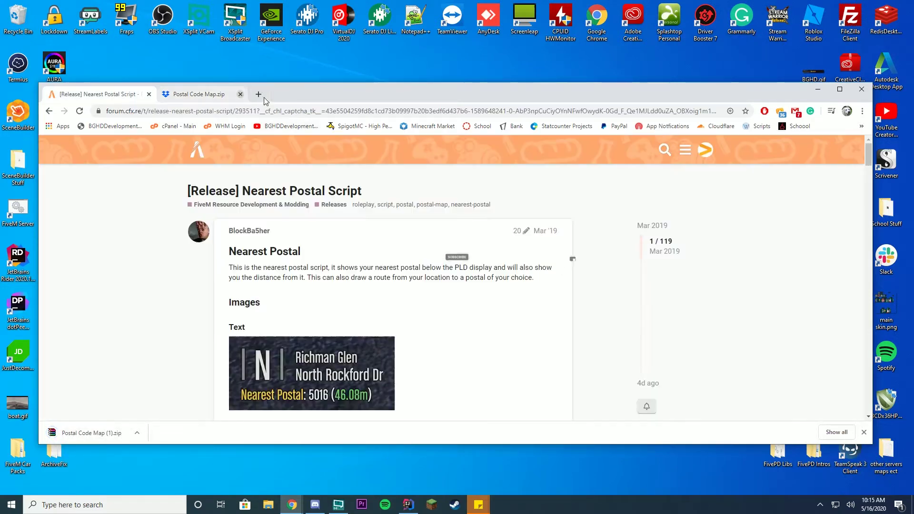
{"action": "scroll", "coordinate": [375, 306], "scroll_direction": "down", "scroll_amount": 1}
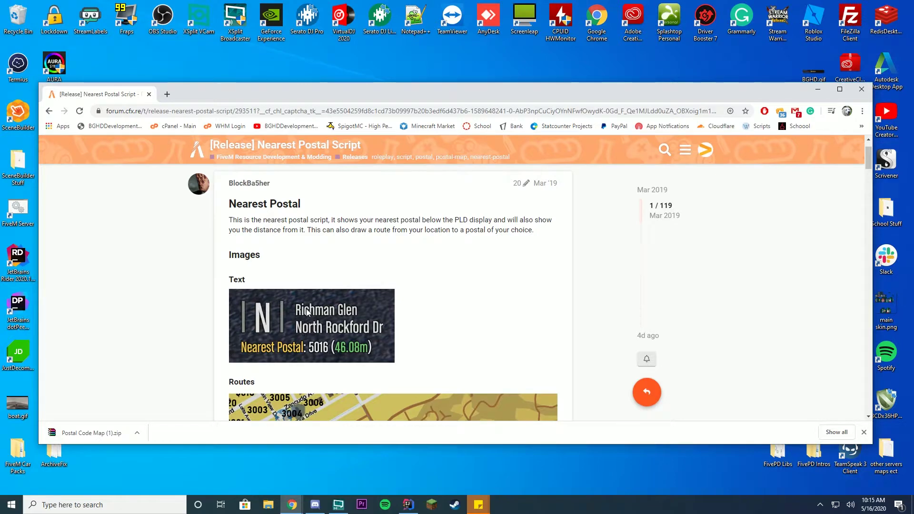
{"action": "scroll", "coordinate": [308, 313], "scroll_direction": "down", "scroll_amount": 3}
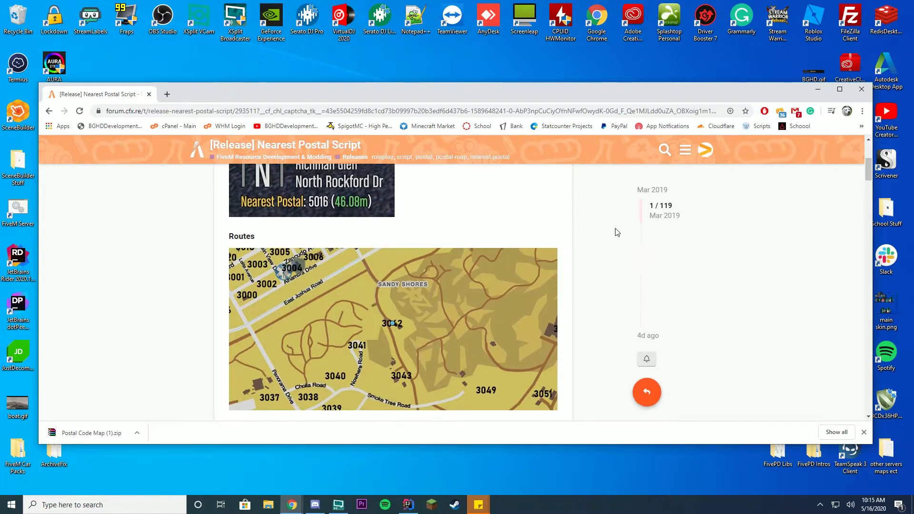
{"action": "scroll", "coordinate": [615, 230], "scroll_direction": "down", "scroll_amount": 5}
{"action": "scroll", "coordinate": [594, 263], "scroll_direction": "down", "scroll_amount": 3}
{"action": "scroll", "coordinate": [594, 263], "scroll_direction": "up", "scroll_amount": 6}
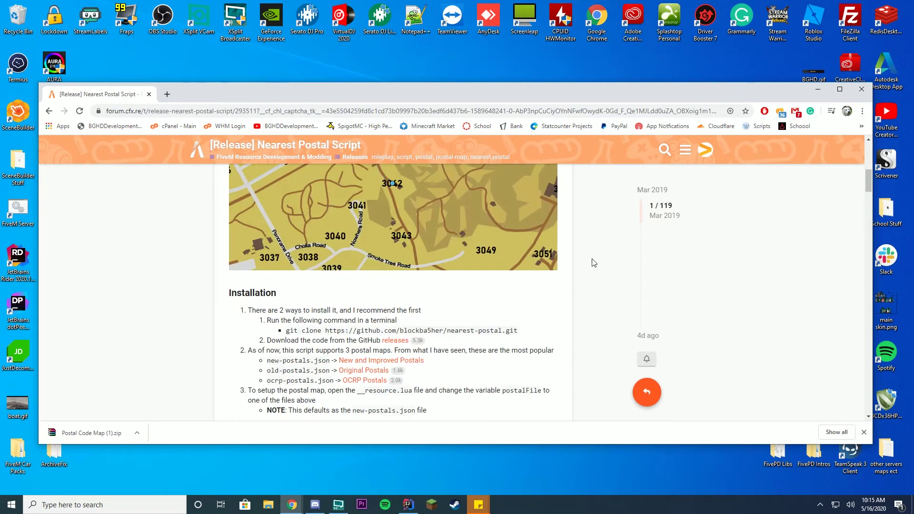
{"action": "scroll", "coordinate": [594, 263], "scroll_direction": "down", "scroll_amount": 1}
Download the nearest-postal 1.4 Source code (zip) from GitHub releases and open the downloaded archive
{"action": "left_click", "coordinate": [399, 295]}
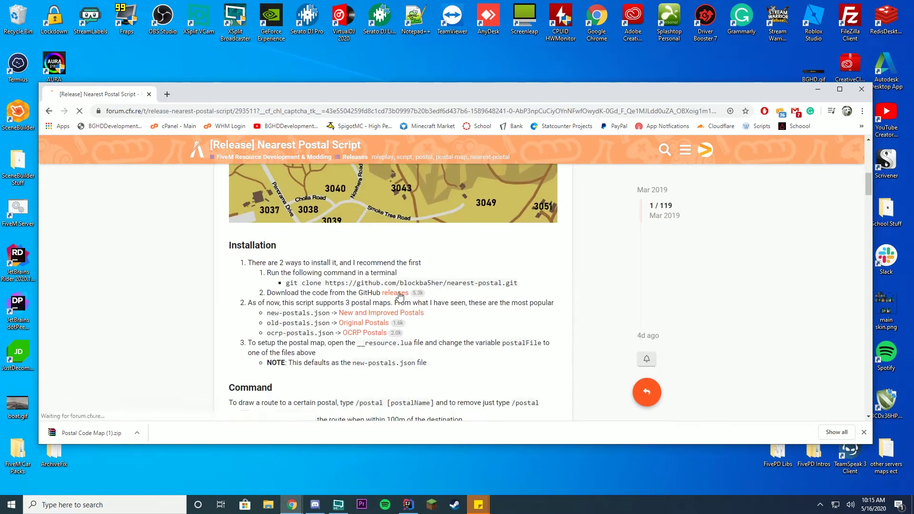
{"action": "scroll", "coordinate": [362, 315], "scroll_direction": "down", "scroll_amount": 1}
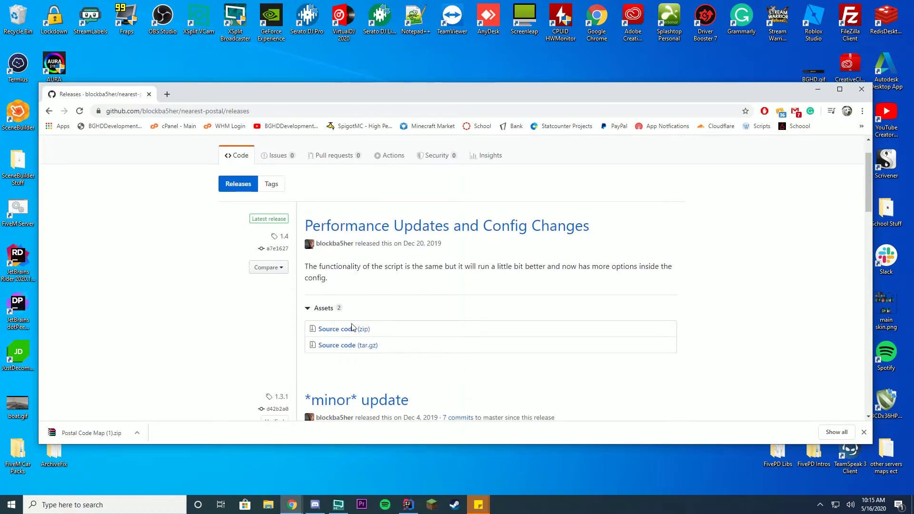
{"action": "left_click", "coordinate": [346, 332]}
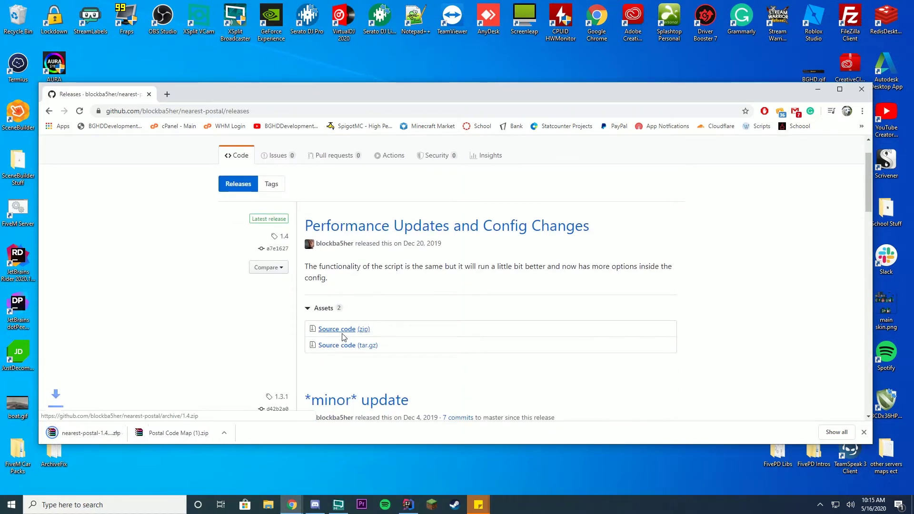
{"action": "left_click_drag", "start_coordinate": [238, 101], "coordinate": [243, 56]}
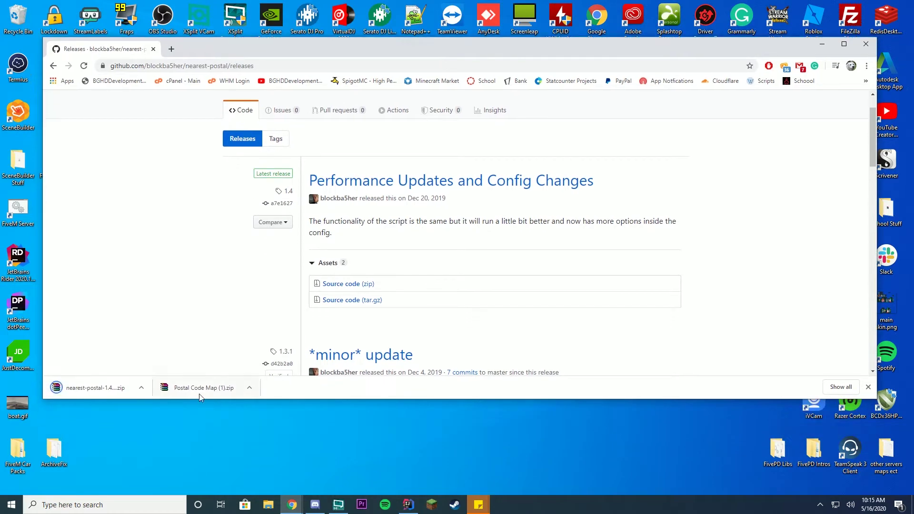
{"action": "left_click", "coordinate": [199, 395]}
Open nearest-postal-1.4.zip in WinRAR, peek inside its folder, and move the window right
{"action": "left_click", "coordinate": [78, 389]}
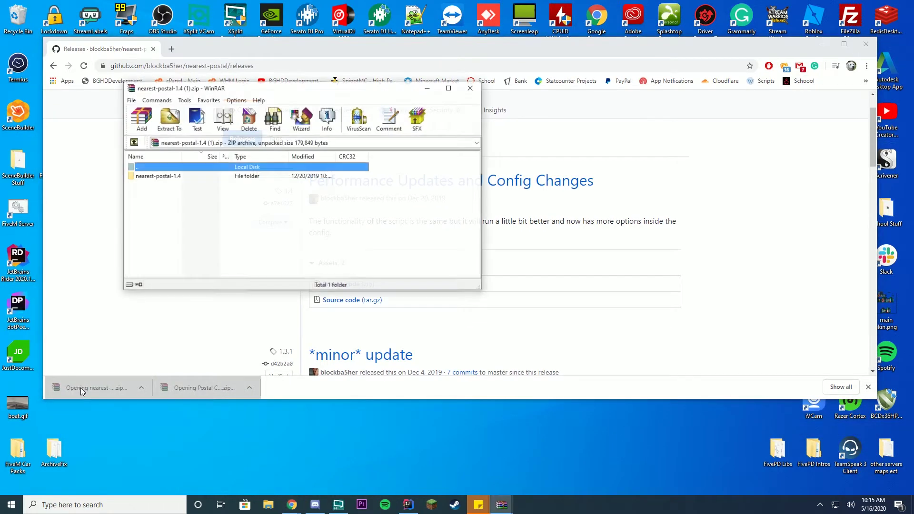
{"action": "double_click", "coordinate": [151, 177]}
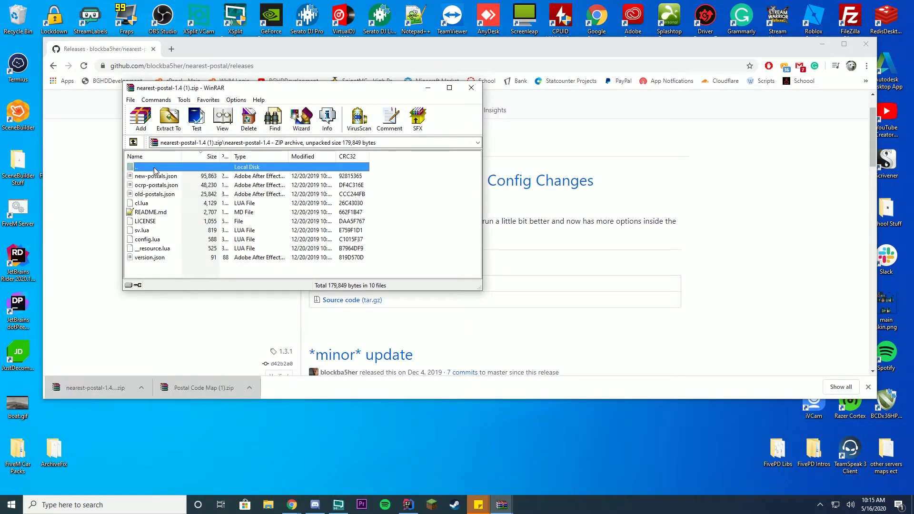
{"action": "key", "text": "BackSpace"}
{"action": "left_click_drag", "start_coordinate": [217, 87], "coordinate": [492, 96]}
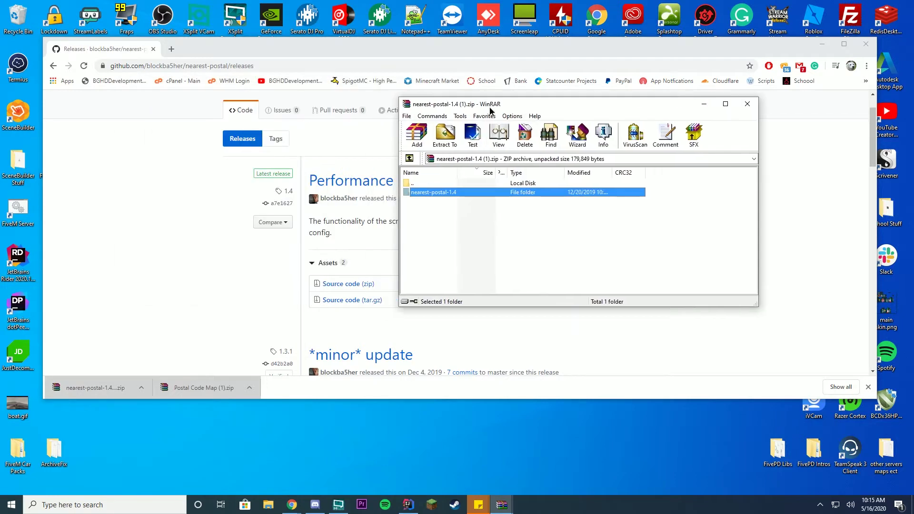
Open Postal Code Map.zip, browse into Server Resource\map and back to the root
{"action": "left_click", "coordinate": [193, 387]}
{"action": "left_click", "coordinate": [176, 387]}
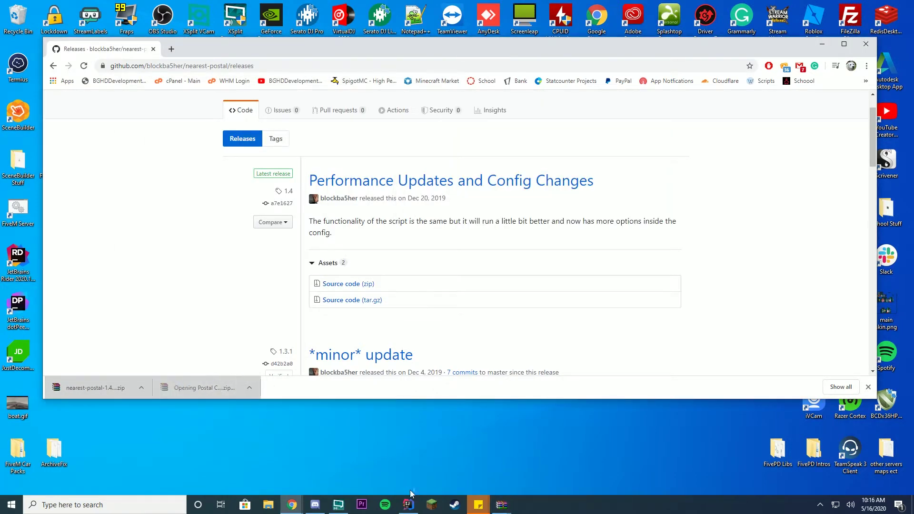
{"action": "double_click", "coordinate": [159, 176]}
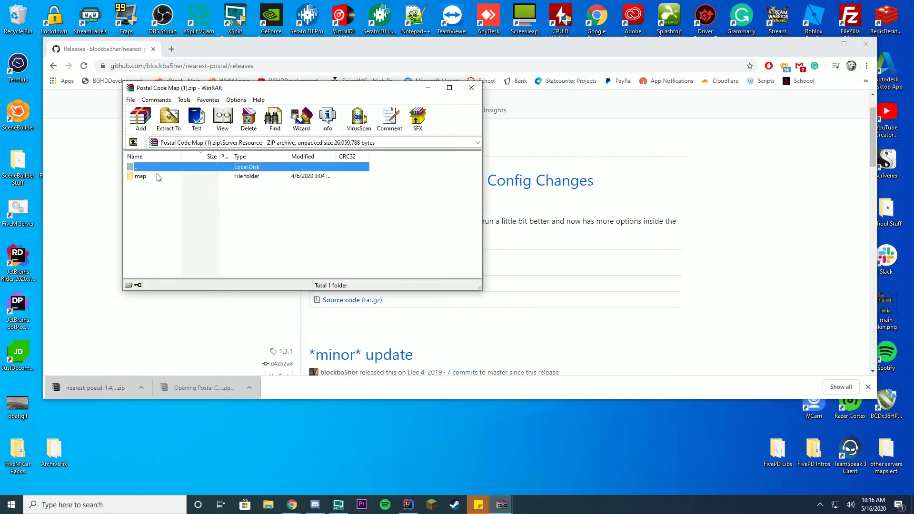
{"action": "double_click", "coordinate": [153, 177]}
{"action": "double_click", "coordinate": [150, 168]}
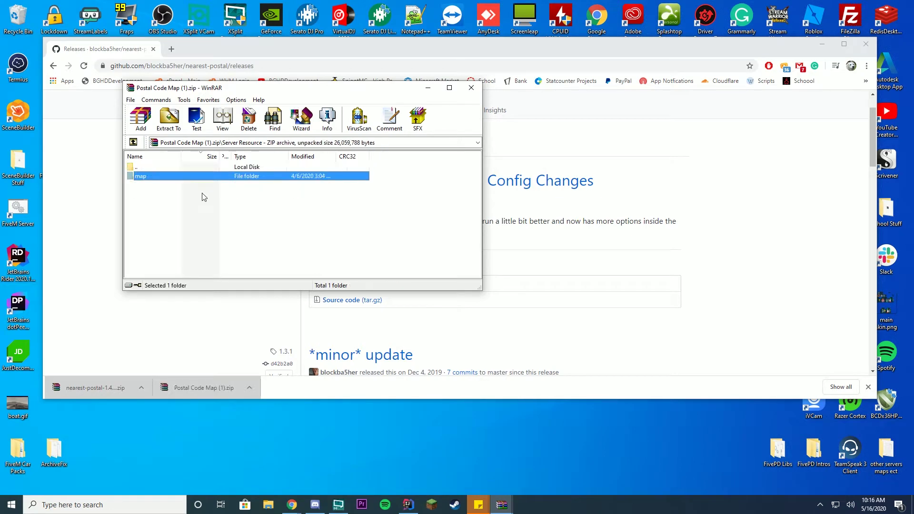
{"action": "double_click", "coordinate": [160, 168]}
Minimize Chrome, place the nearest-postal window aside, and open the desktop server-data folder
{"action": "left_click", "coordinate": [822, 44]}
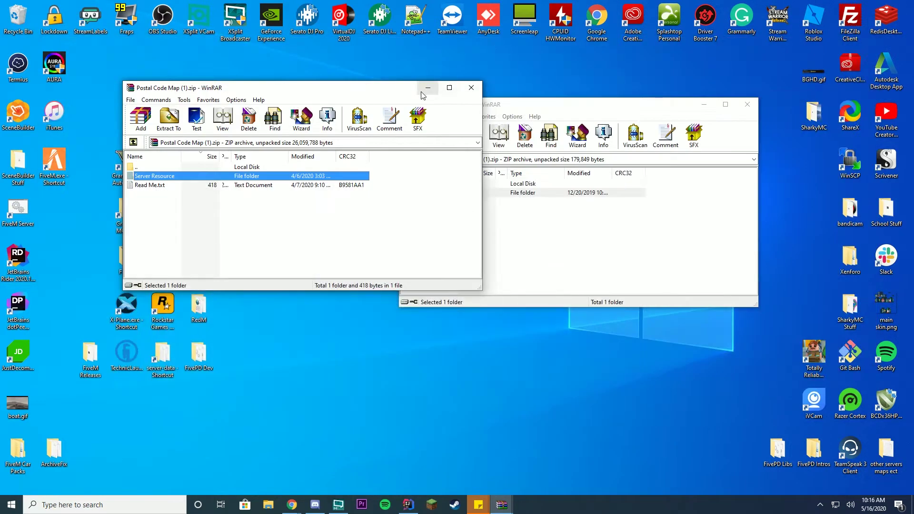
{"action": "left_click_drag", "start_coordinate": [577, 107], "coordinate": [639, 83]}
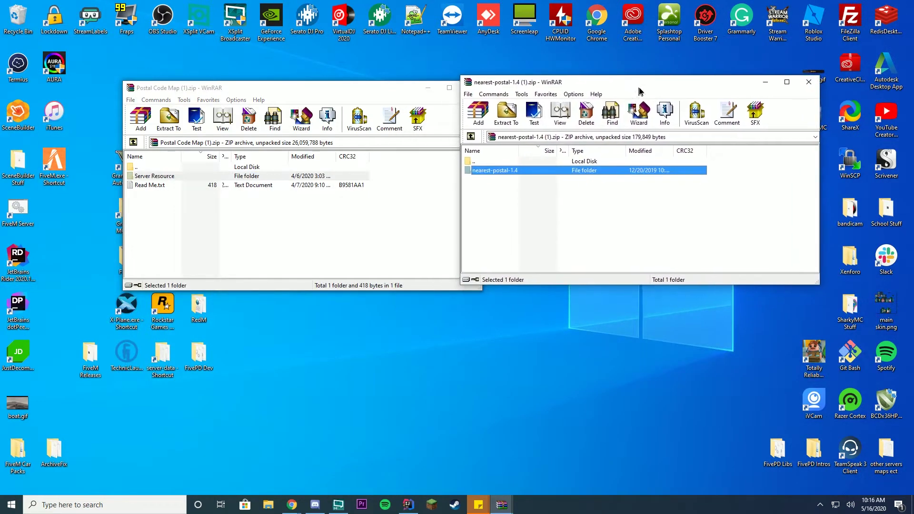
{"action": "double_click", "coordinate": [180, 355]}
Open server-data\resources and arrange the archive windows, closing the duplicate Postal Code Map window
{"action": "left_click_drag", "start_coordinate": [482, 114], "coordinate": [415, 133]}
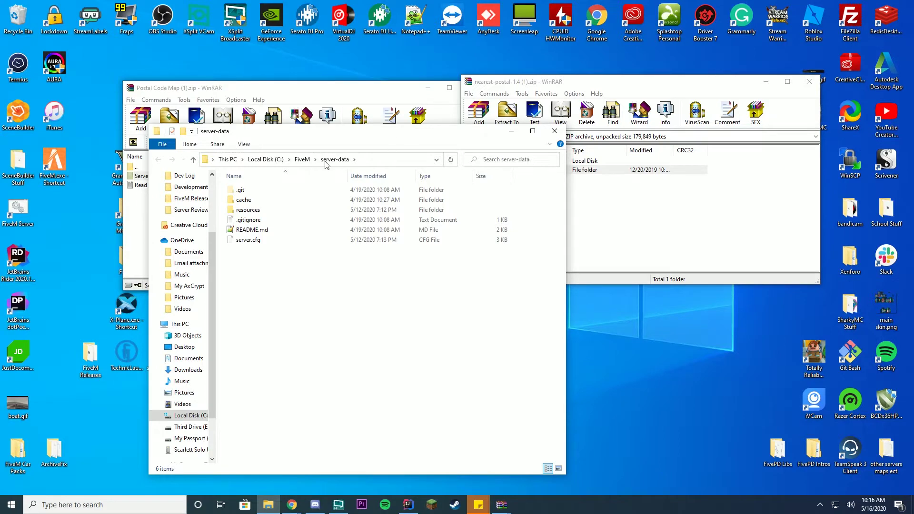
{"action": "double_click", "coordinate": [248, 210]}
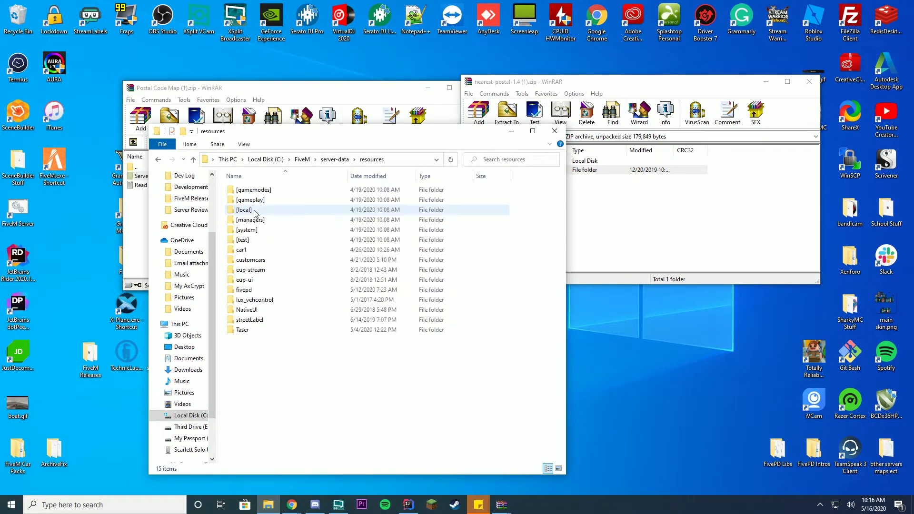
{"action": "left_click", "coordinate": [632, 225]}
{"action": "double_click", "coordinate": [496, 170]}
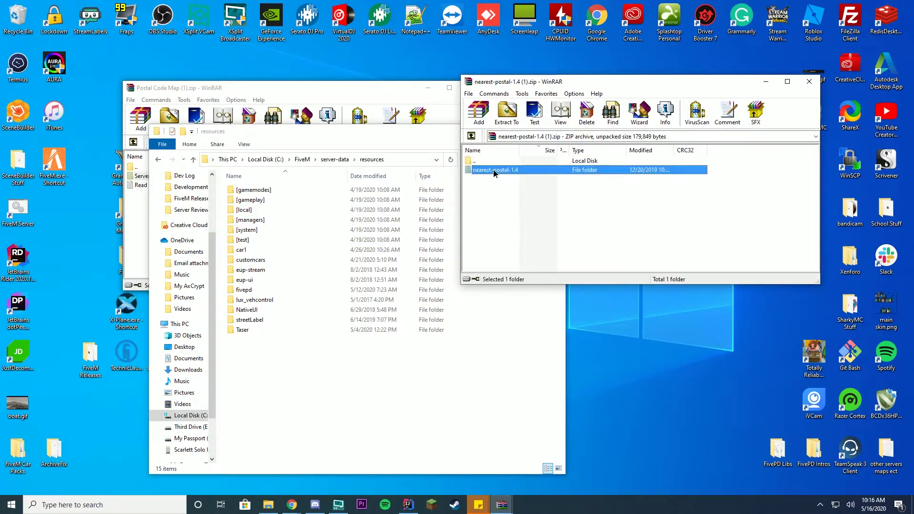
{"action": "double_click", "coordinate": [497, 162]}
{"action": "left_click", "coordinate": [281, 101]}
{"action": "left_click_drag", "start_coordinate": [231, 91], "coordinate": [623, 88]}
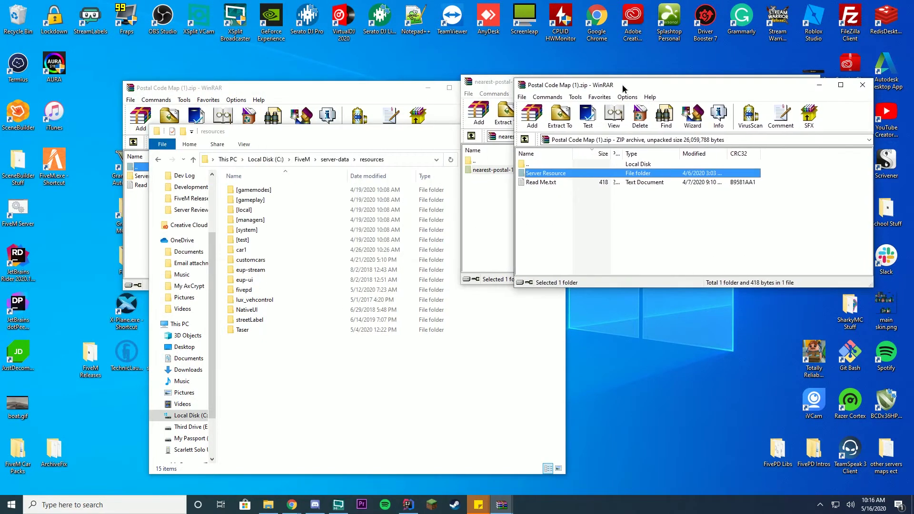
{"action": "left_click", "coordinate": [314, 93]}
{"action": "left_click", "coordinate": [468, 86]}
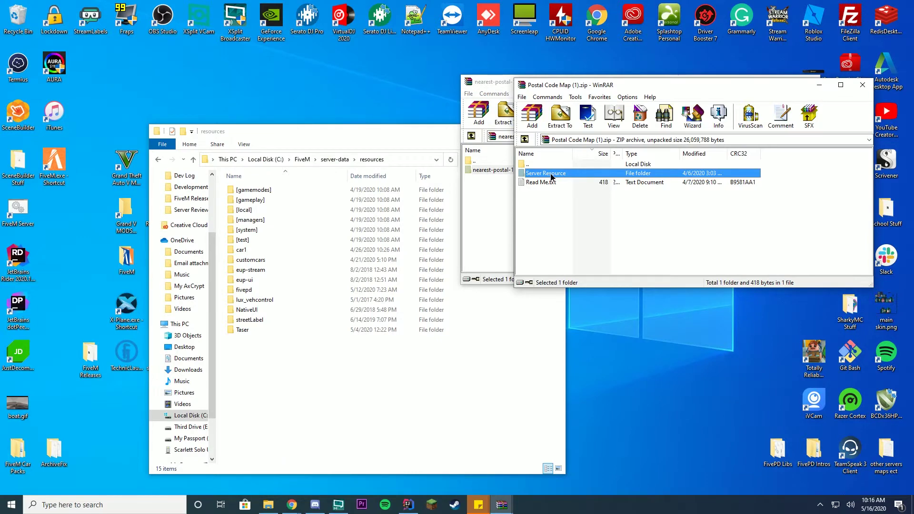
Extract the map folder and the nearest-postal-1.4 folder into resources
{"action": "double_click", "coordinate": [547, 174]}
{"action": "left_click_drag", "start_coordinate": [531, 173], "coordinate": [328, 377]}
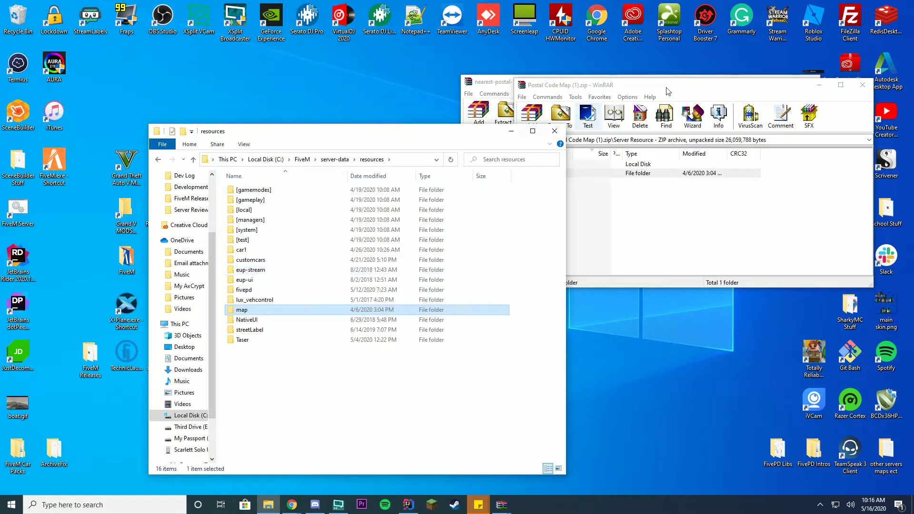
{"action": "left_click", "coordinate": [863, 85]}
{"action": "left_click_drag", "start_coordinate": [694, 89], "coordinate": [744, 94]}
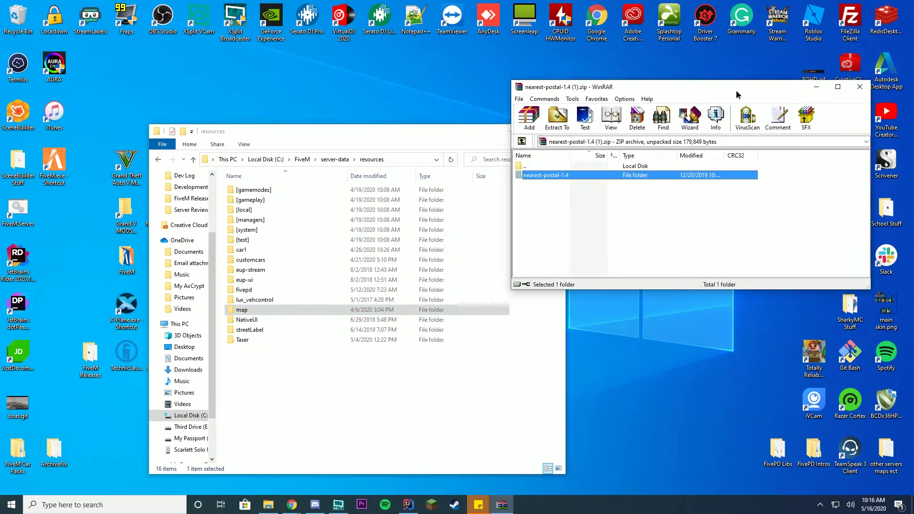
{"action": "left_click_drag", "start_coordinate": [560, 177], "coordinate": [271, 425]}
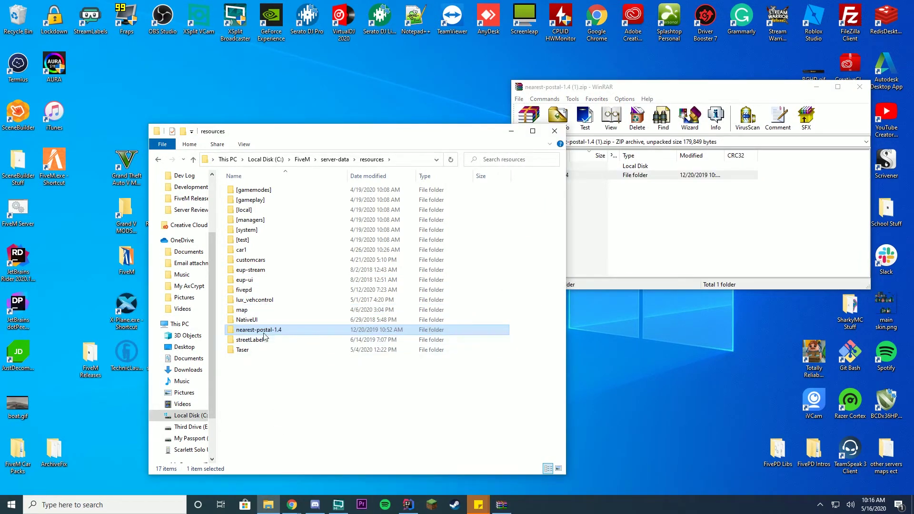
Rename the nearest-postal-1.4 folder to postalcode
{"action": "right_click", "coordinate": [263, 331]}
{"action": "left_click", "coordinate": [194, 311]}
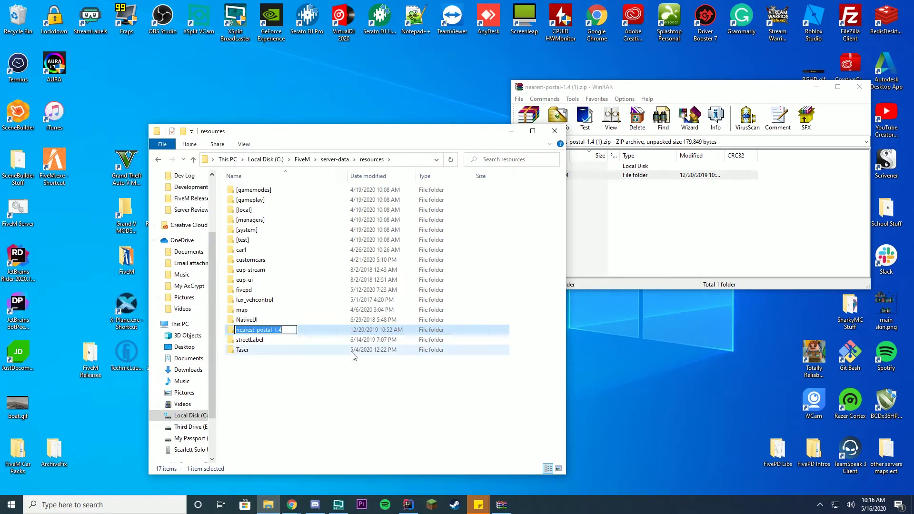
{"action": "type", "text": "postalcode"}
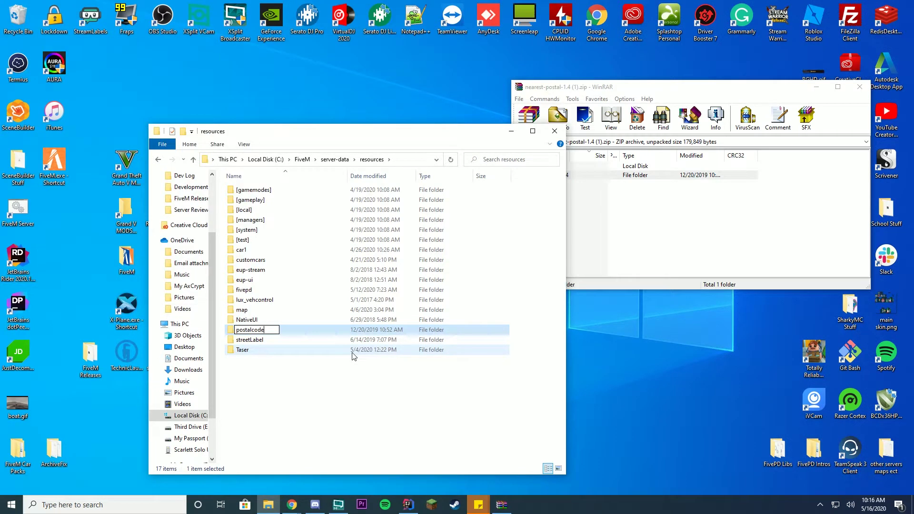
{"action": "key", "text": "Return"}
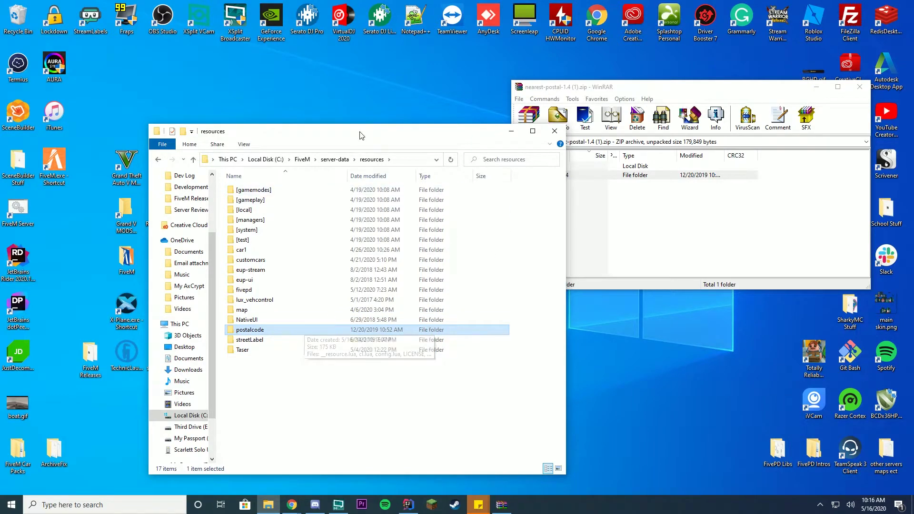
Close WinRAR, check the postalcode and map folder contents, and return to server-data
{"action": "left_click_drag", "start_coordinate": [362, 134], "coordinate": [343, 102]}
{"action": "left_click", "coordinate": [860, 88]}
{"action": "double_click", "coordinate": [286, 297]}
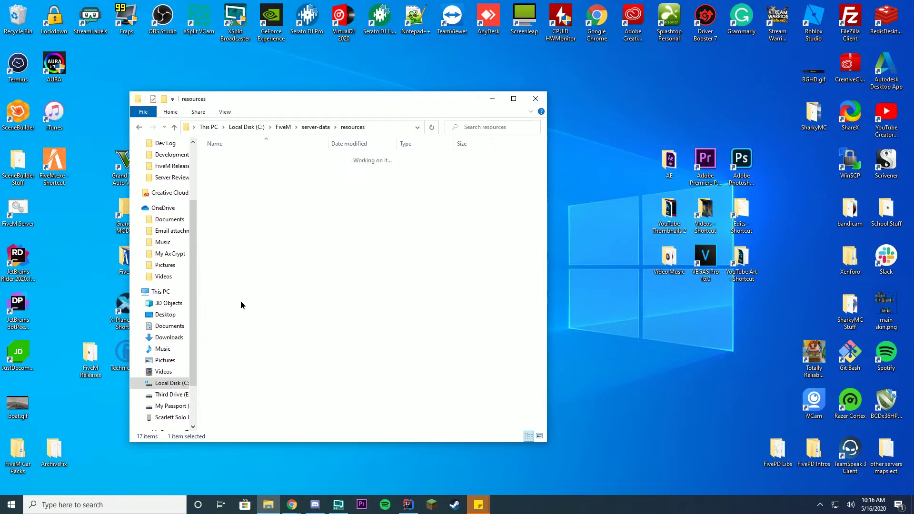
{"action": "left_click_drag", "start_coordinate": [250, 258], "coordinate": [315, 169]}
{"action": "left_click", "coordinate": [139, 126]}
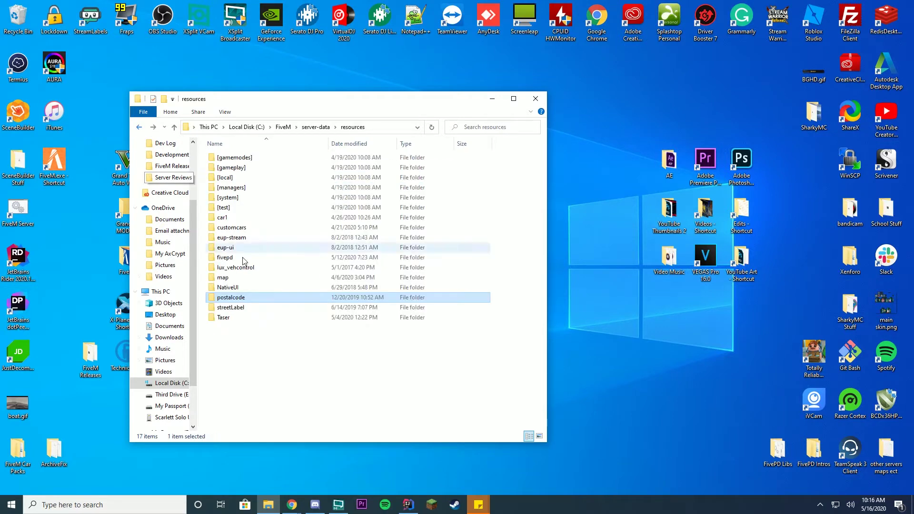
{"action": "left_click", "coordinate": [237, 280]}
{"action": "double_click", "coordinate": [237, 280]}
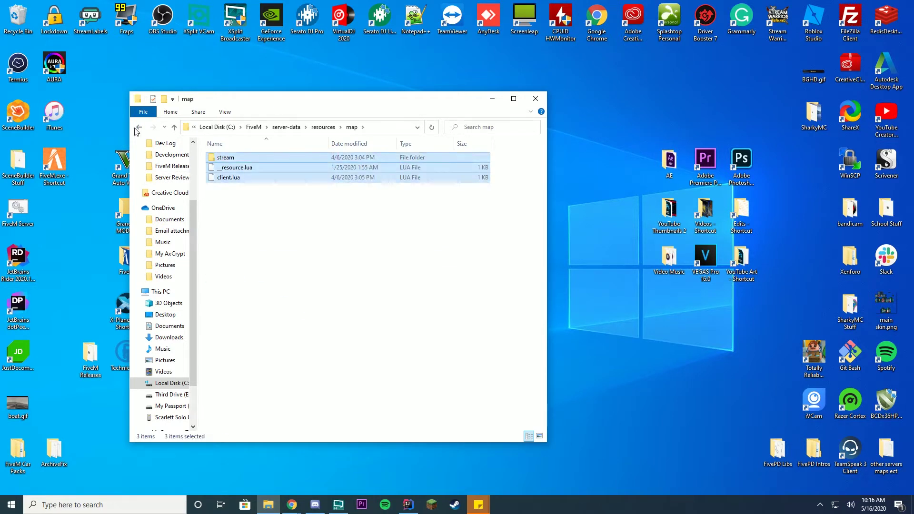
{"action": "left_click", "coordinate": [353, 126]}
{"action": "left_click", "coordinate": [312, 128]}
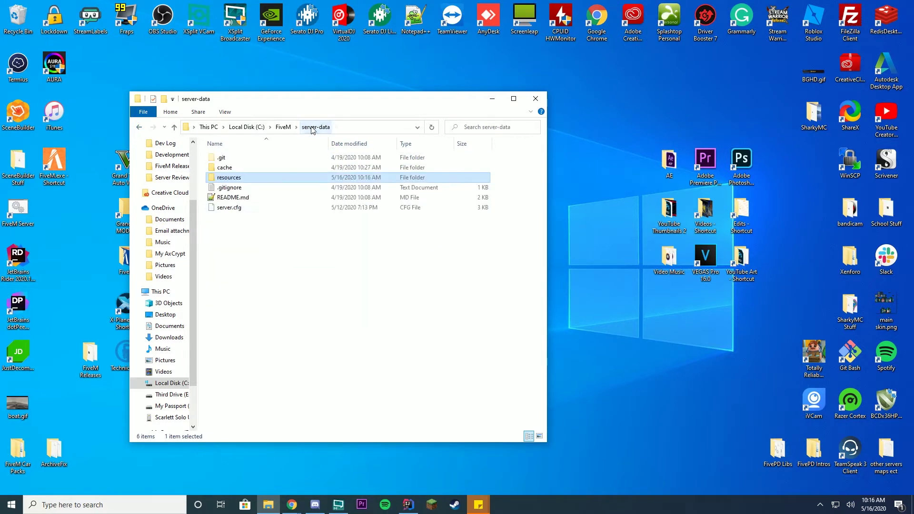
{"action": "right_click", "coordinate": [225, 214]}
Edit server.cfg in Notepad++, inserting 'ensure map' and 'ensure postalcode' after 'ensure Taser', then save and close
{"action": "left_click", "coordinate": [198, 248]}
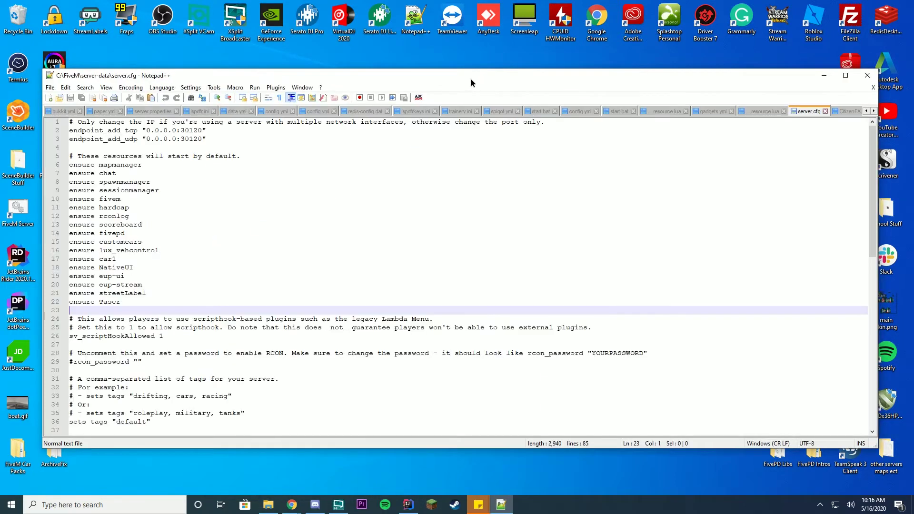
{"action": "left_click", "coordinate": [165, 300]}
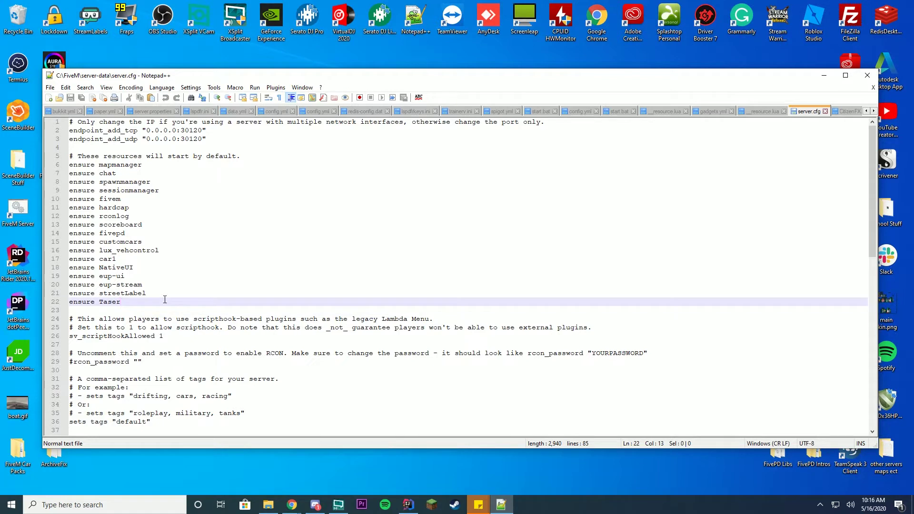
{"action": "key", "text": "Return"}
{"action": "type", "text": "ensure "}
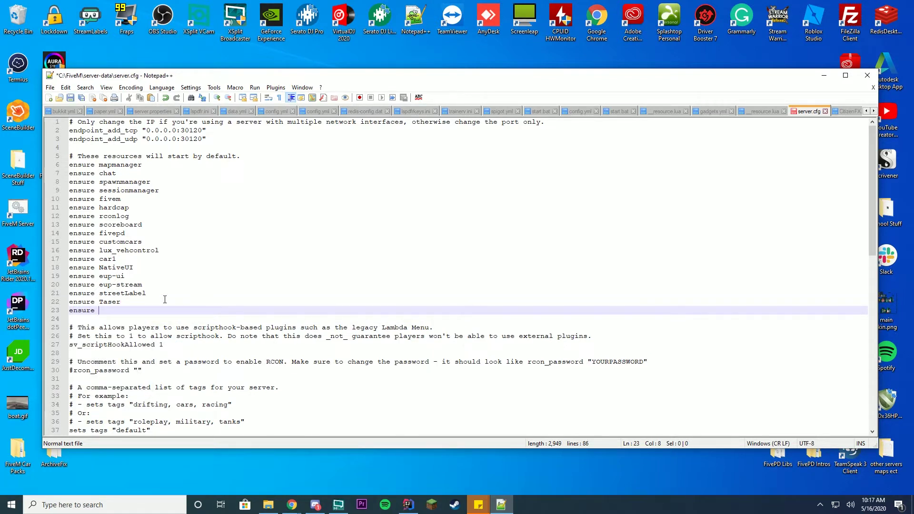
{"action": "type", "text": "mapmanager"}
{"action": "type", "text": "p"}
{"action": "key", "text": "Down"}
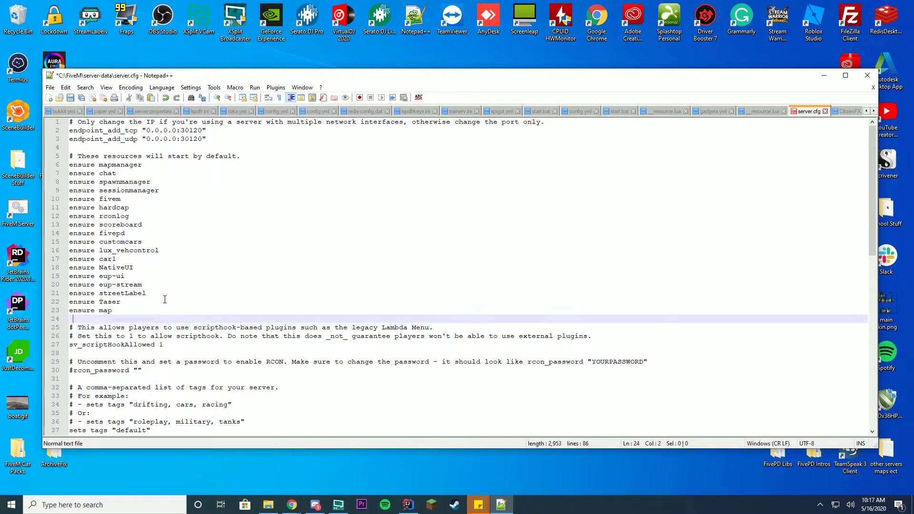
{"action": "type", "text": "ensure postalcode"}
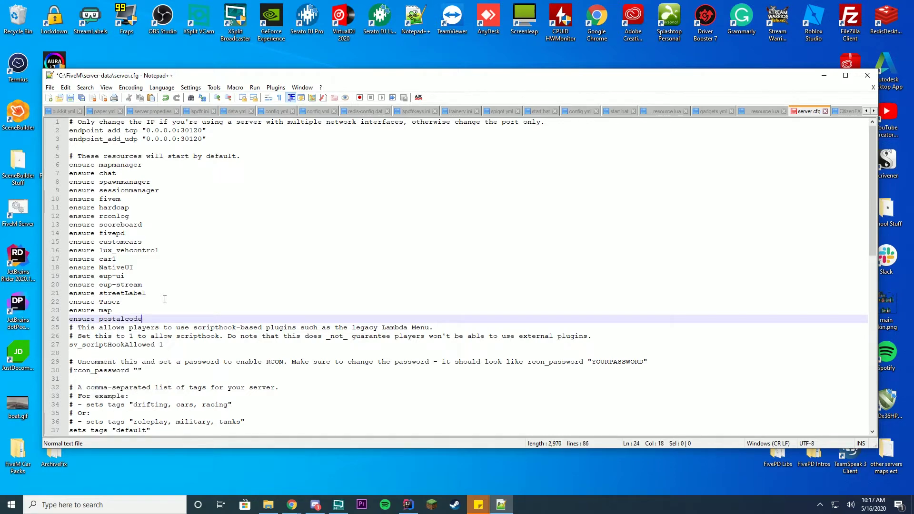
{"action": "key", "text": "Return"}
{"action": "key", "text": "ctrl+s"}
{"action": "left_click", "coordinate": [329, 336]}
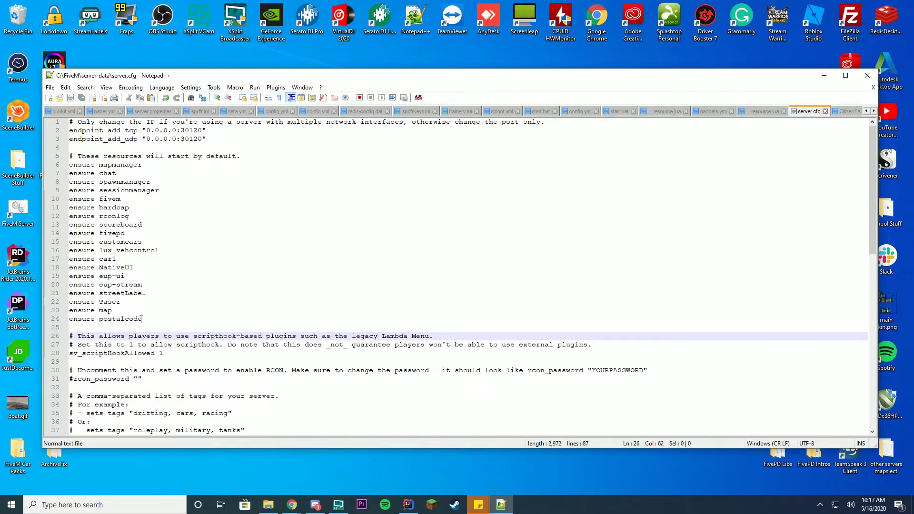
{"action": "left_click", "coordinate": [867, 75]}
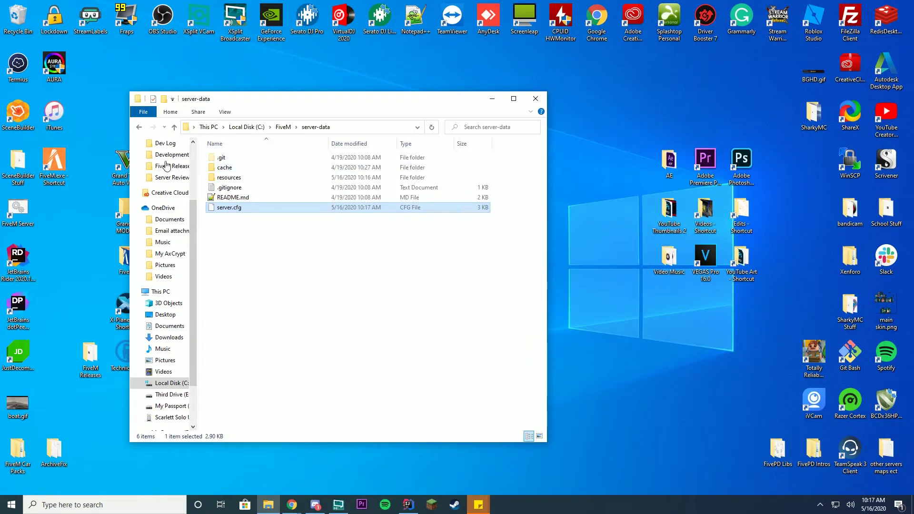
Start the FiveM Server from its desktop shortcut and move the console to the right
{"action": "left_click", "coordinate": [17, 211]}
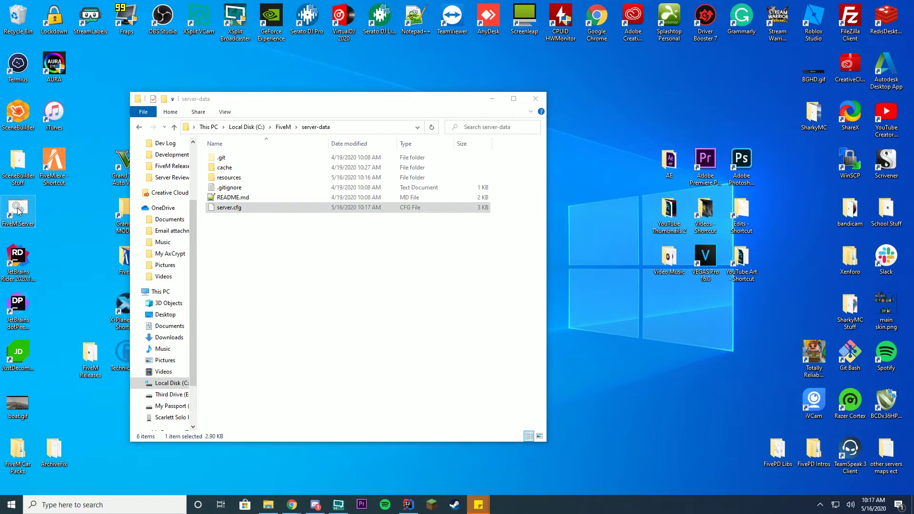
{"action": "double_click", "coordinate": [18, 212]}
{"action": "left_click_drag", "start_coordinate": [222, 50], "coordinate": [519, 53]}
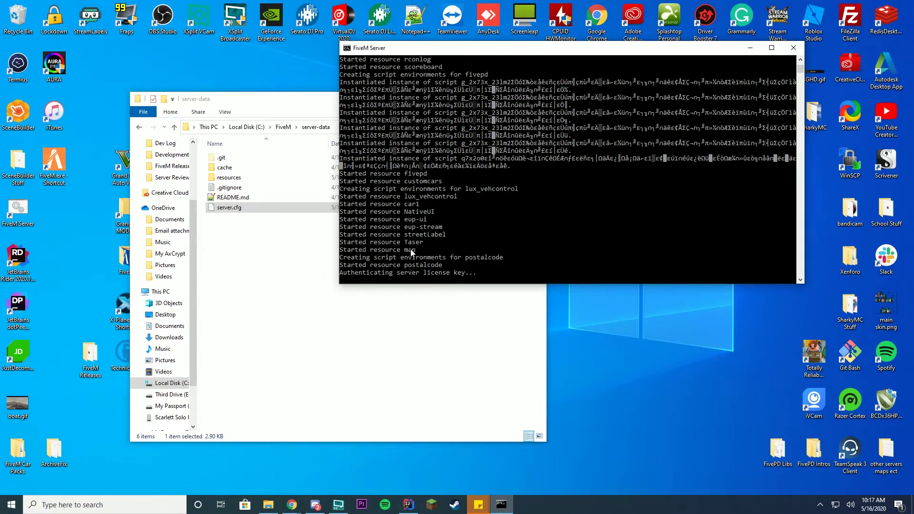
Minimize Explorer, launch the FiveM game client, and open the server-data folder
{"action": "left_click", "coordinate": [435, 337]}
{"action": "left_click", "coordinate": [492, 98]}
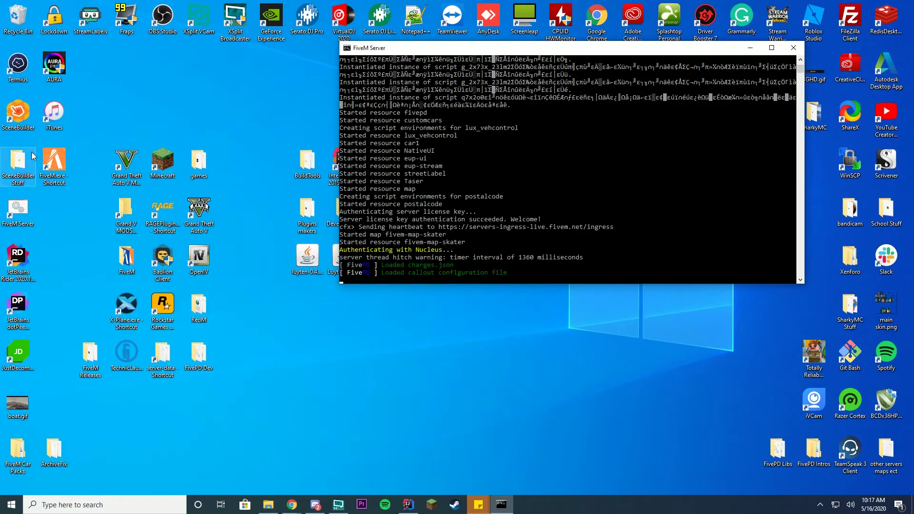
{"action": "double_click", "coordinate": [54, 162]}
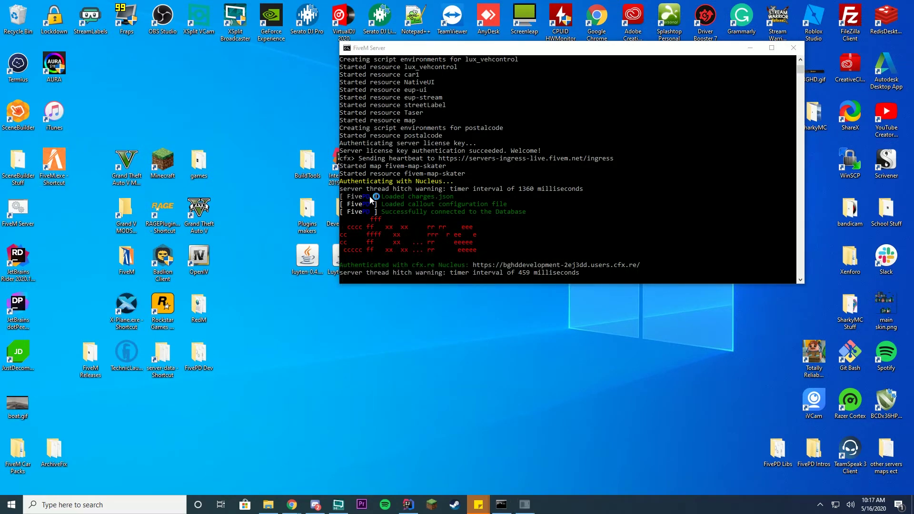
{"action": "double_click", "coordinate": [163, 355]}
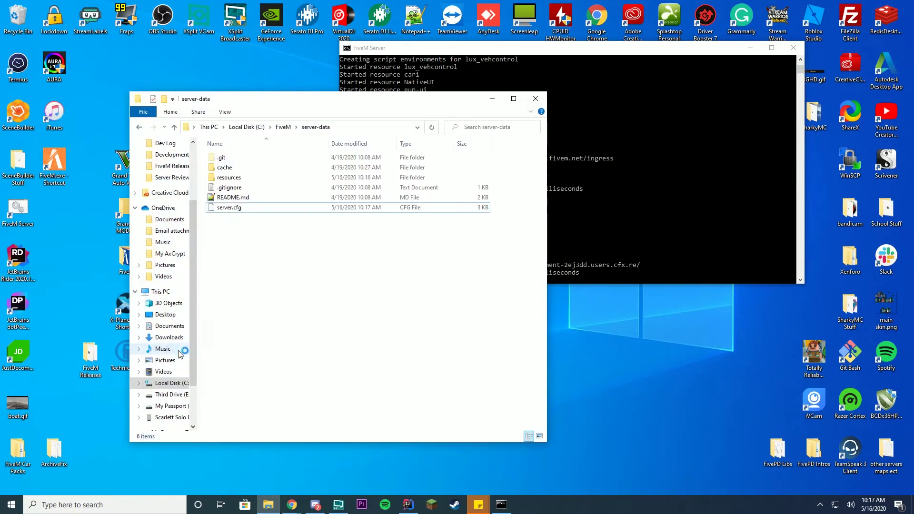
Navigate into server-data\resources\postalcode
{"action": "double_click", "coordinate": [235, 179]}
{"action": "left_click_drag", "start_coordinate": [267, 99], "coordinate": [514, 94]}
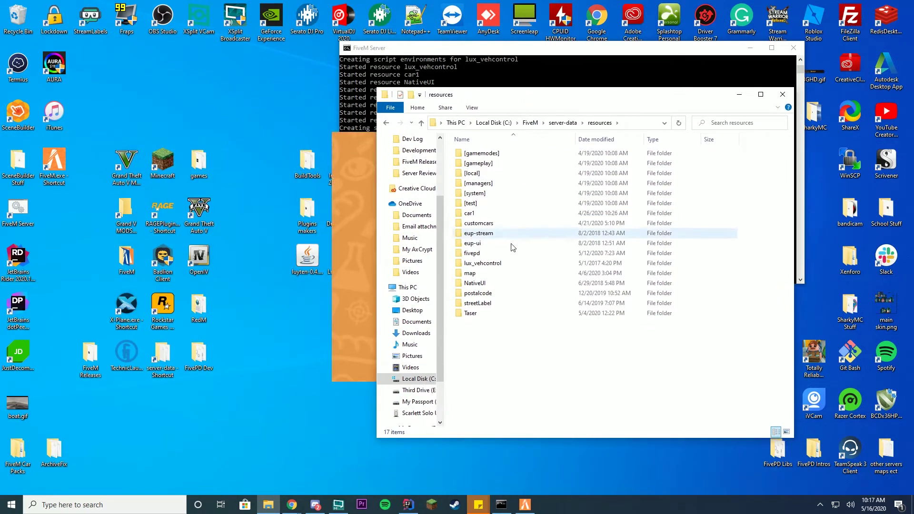
{"action": "double_click", "coordinate": [479, 293]}
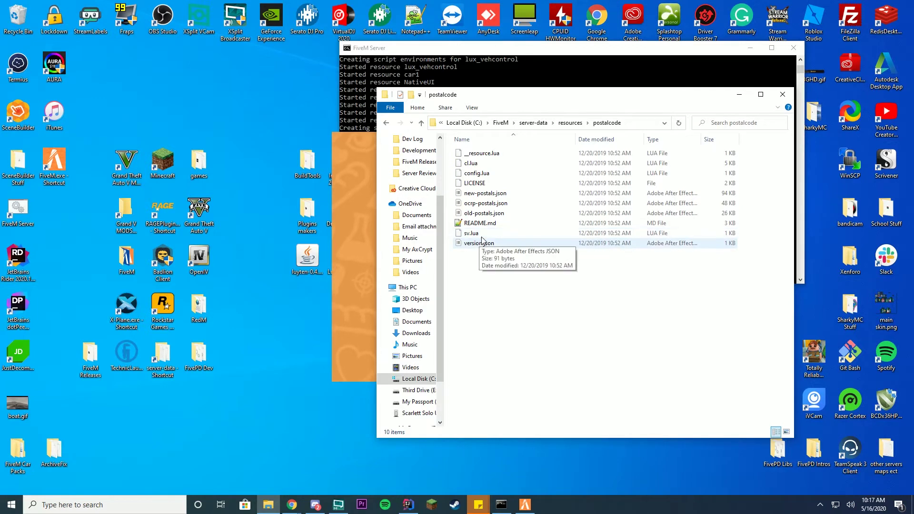
Look over the postals JSON files, then select config.lua and bring up its context menu
{"action": "left_click", "coordinate": [486, 196]}
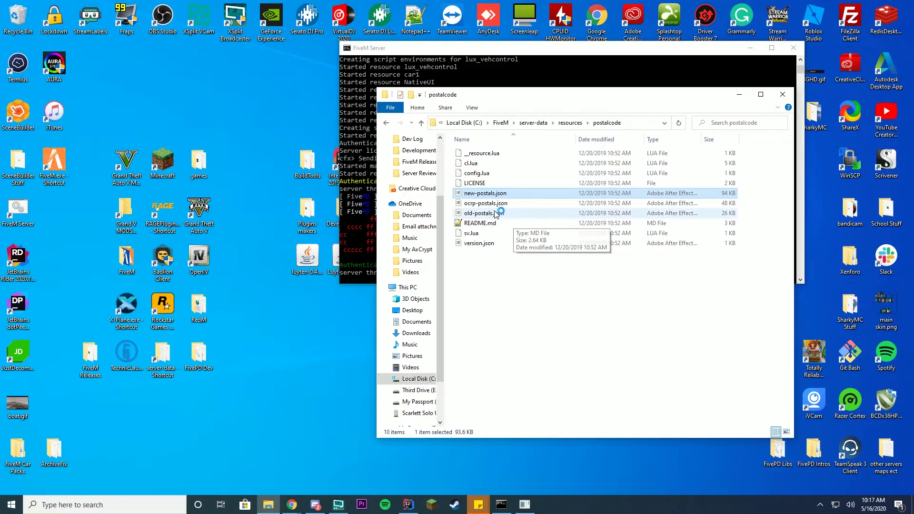
{"action": "double_click", "coordinate": [493, 205]}
{"action": "left_click", "coordinate": [495, 214]}
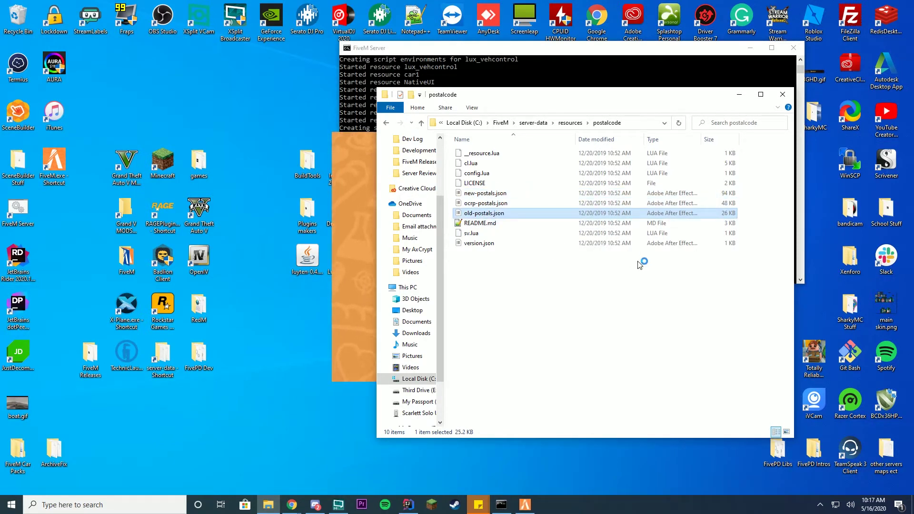
{"action": "left_click", "coordinate": [491, 193]}
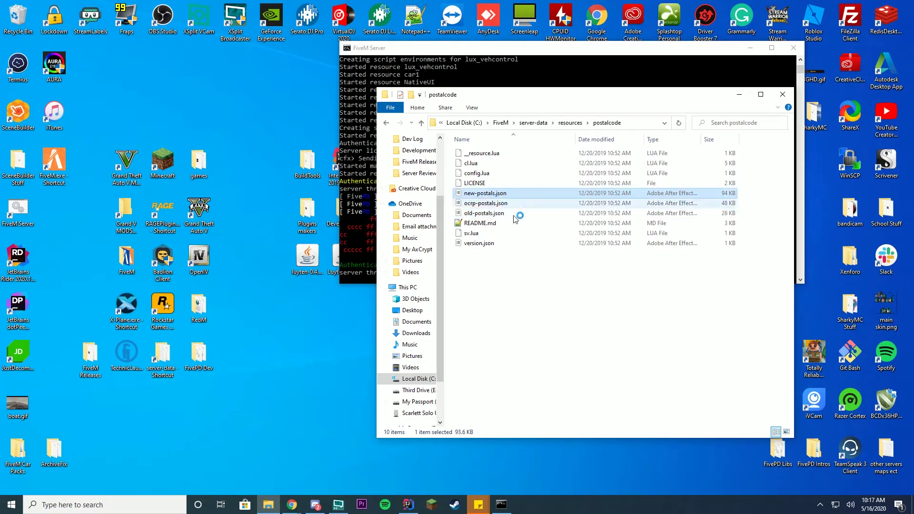
{"action": "left_click", "coordinate": [482, 174]}
{"action": "right_click", "coordinate": [482, 174]}
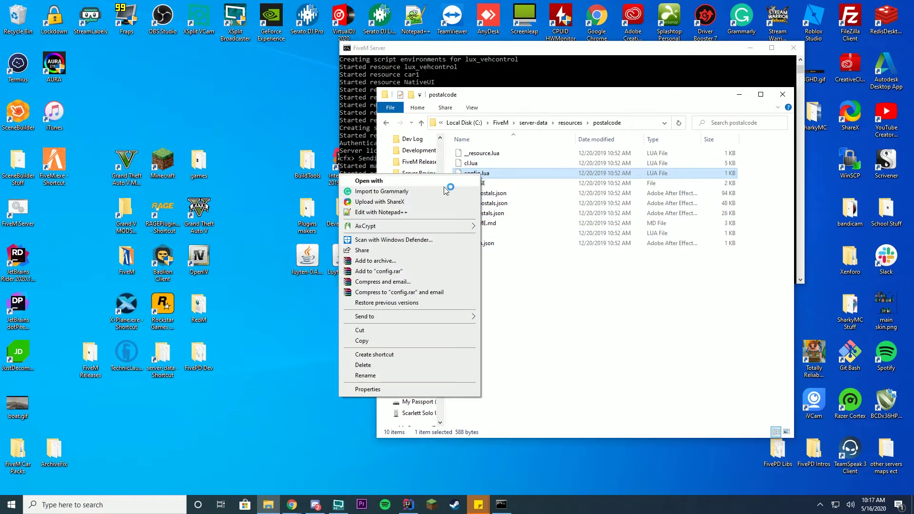
Open config.lua in Notepad++ and review versionCheck and the Nearest Postal format string
{"action": "left_click", "coordinate": [402, 214]}
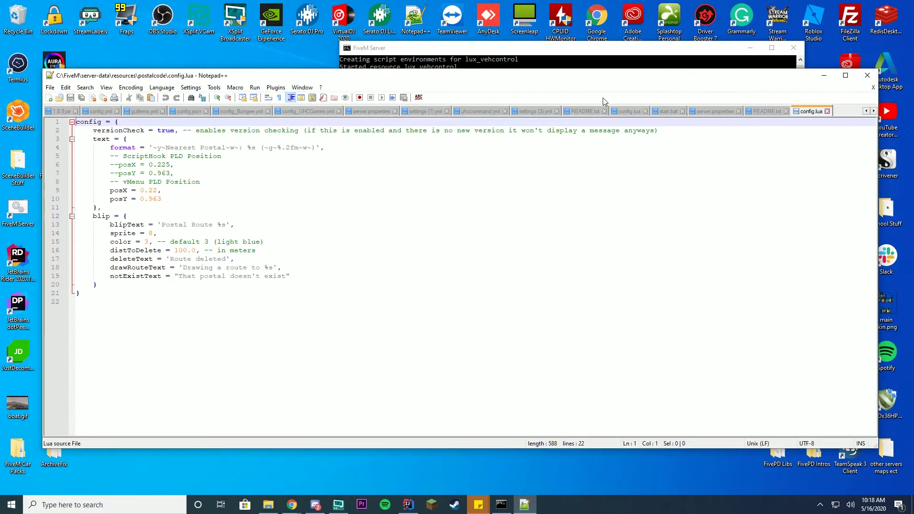
{"action": "left_click", "coordinate": [294, 170]}
{"action": "double_click", "coordinate": [165, 131]}
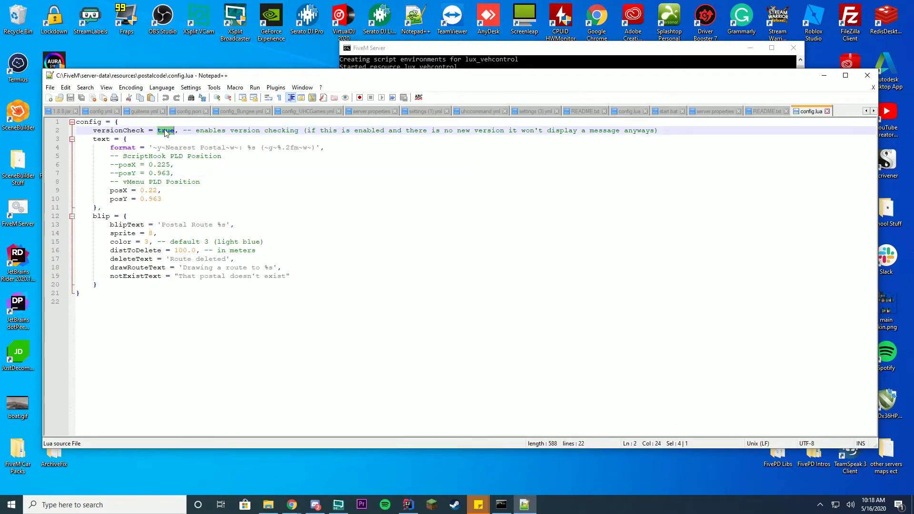
{"action": "left_click", "coordinate": [258, 159]}
{"action": "left_click_drag", "start_coordinate": [177, 149], "coordinate": [316, 148]}
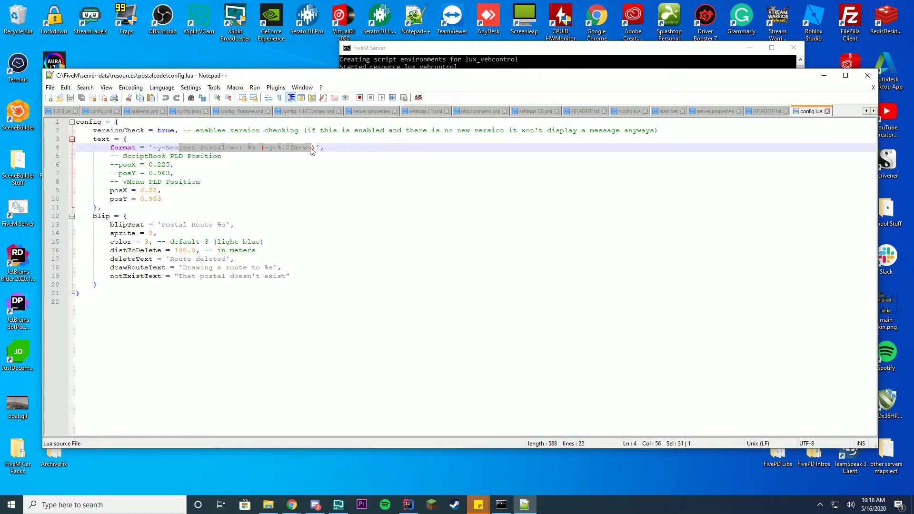
{"action": "left_click", "coordinate": [329, 149]}
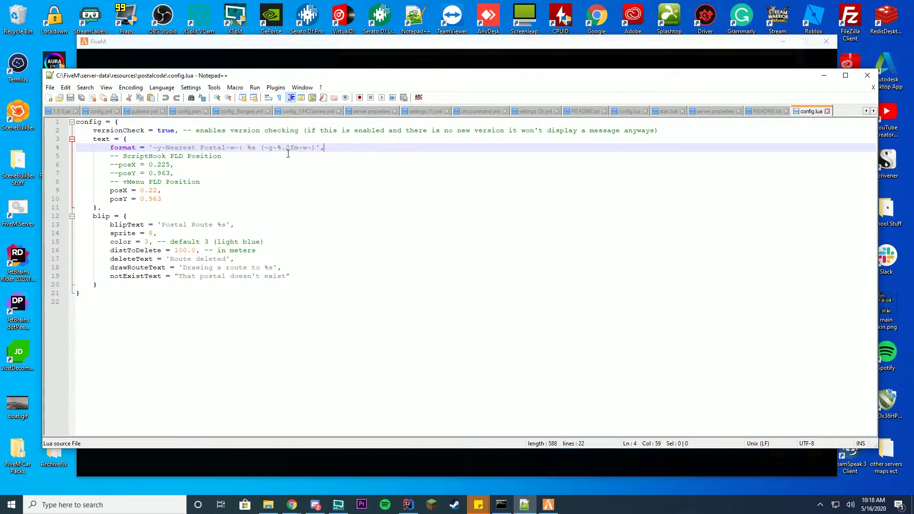
Review the text position posX 0.22, posY 0.963 and the blip sprite, colour and route settings
{"action": "left_click", "coordinate": [157, 192]}
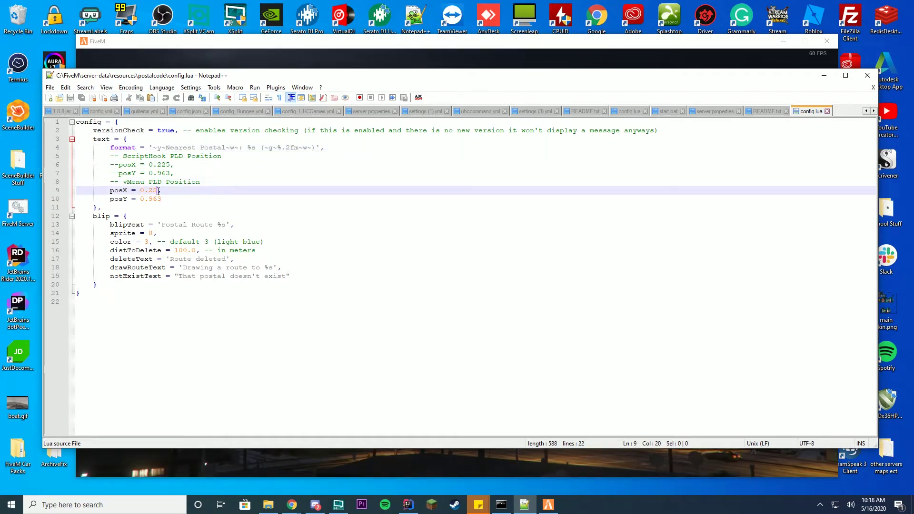
{"action": "left_click", "coordinate": [345, 198]}
{"action": "left_click", "coordinate": [210, 233]}
{"action": "left_click", "coordinate": [302, 267]}
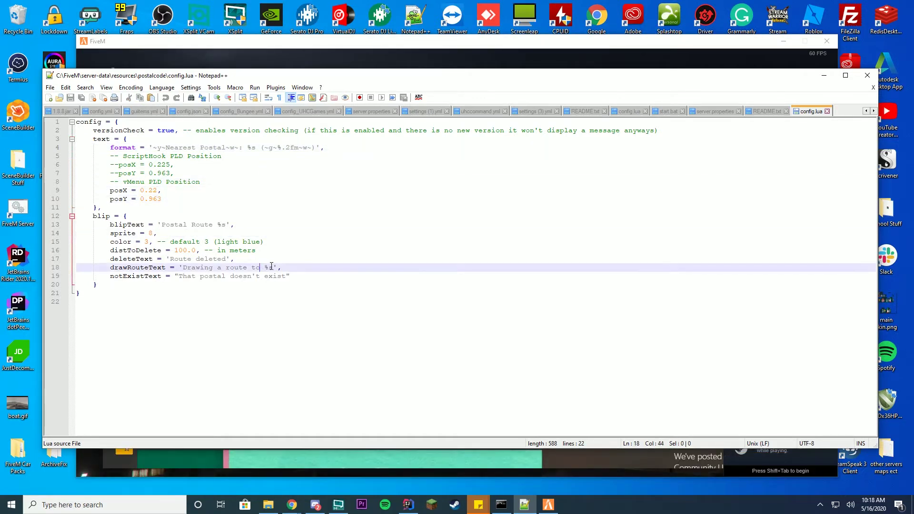
{"action": "left_click", "coordinate": [226, 242]}
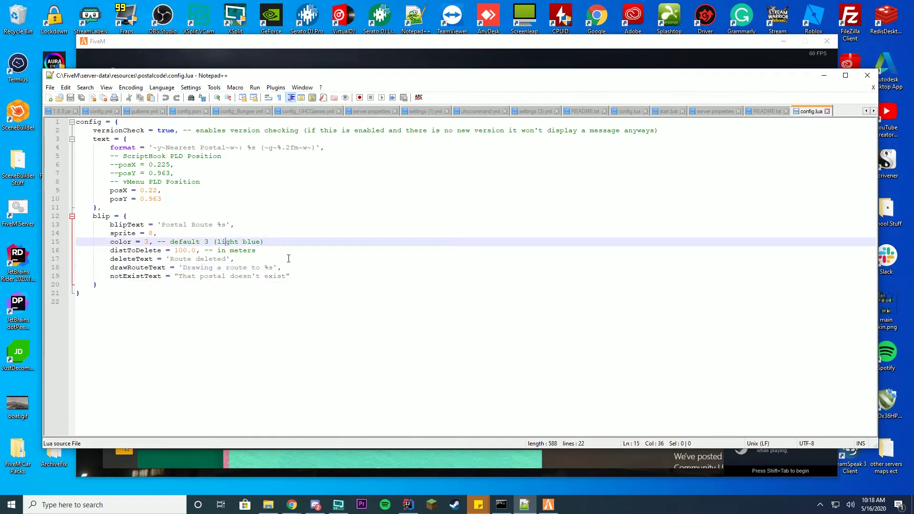
{"action": "left_click_drag", "start_coordinate": [316, 276], "coordinate": [358, 218]}
{"action": "left_click", "coordinate": [357, 218]}
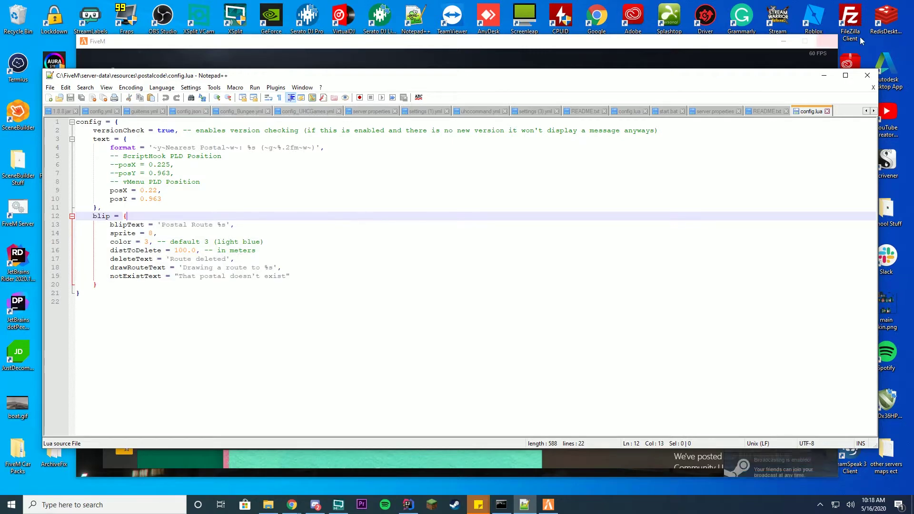
Close Notepad++ and direct-connect FiveM to recording.bghddevelopment.com
{"action": "left_click", "coordinate": [876, 75]}
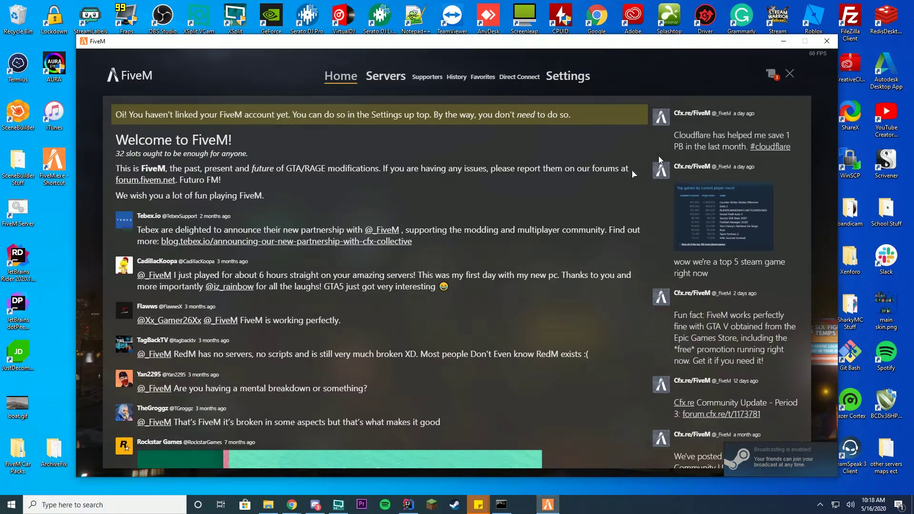
{"action": "left_click", "coordinate": [533, 80]}
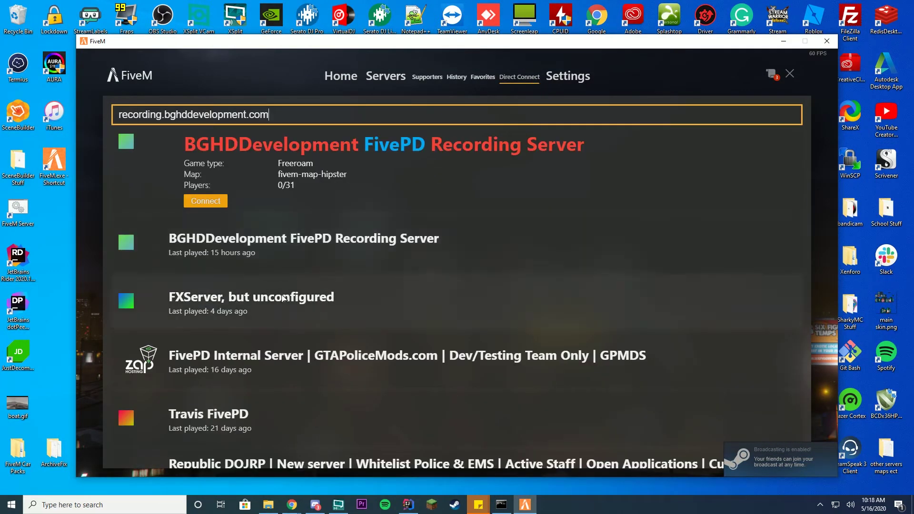
{"action": "left_click", "coordinate": [283, 298]}
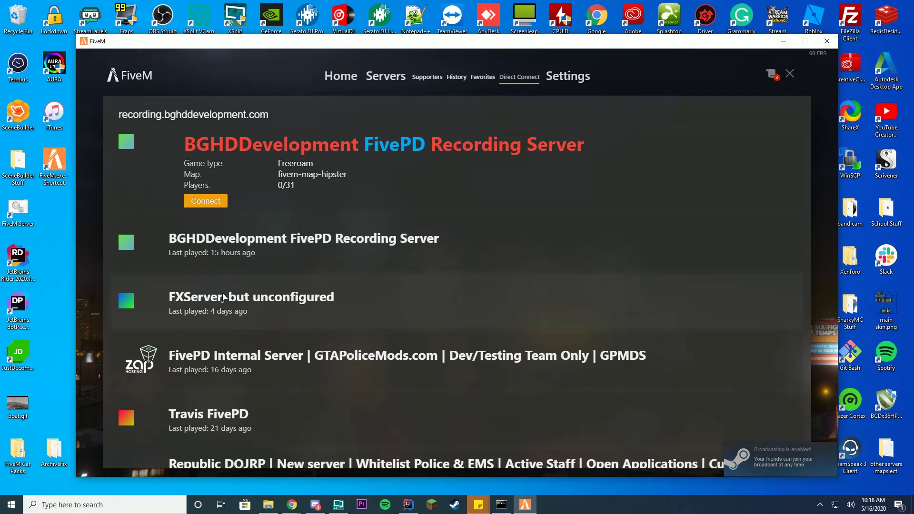
{"action": "key", "text": "Return"}
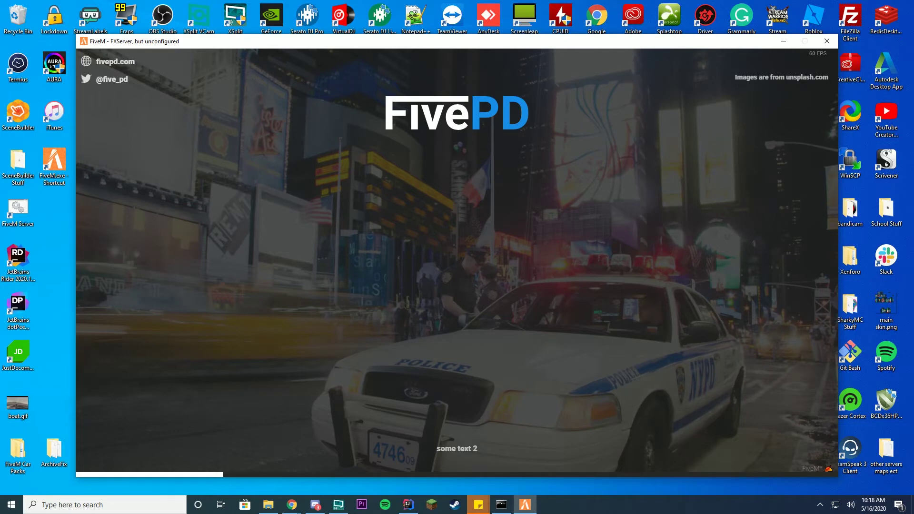
Open the F8 console during the FivePD loading screen, scroll through it, then close it
{"action": "key", "text": "F8"}
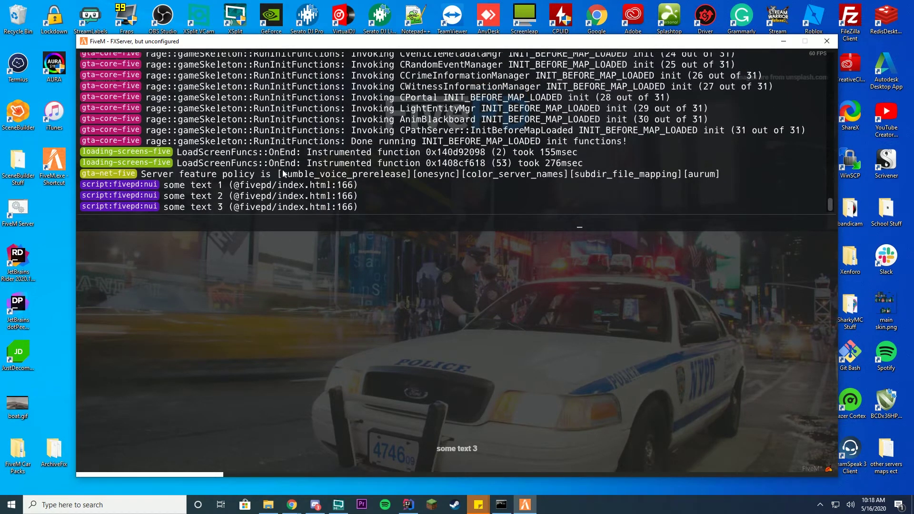
{"action": "scroll", "coordinate": [373, 166], "scroll_direction": "up", "scroll_amount": 8}
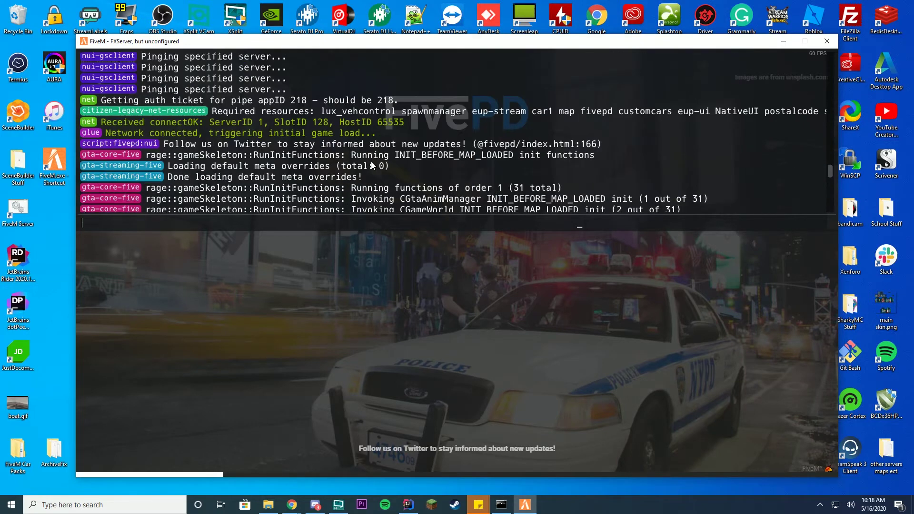
{"action": "scroll", "coordinate": [373, 165], "scroll_direction": "down", "scroll_amount": 10}
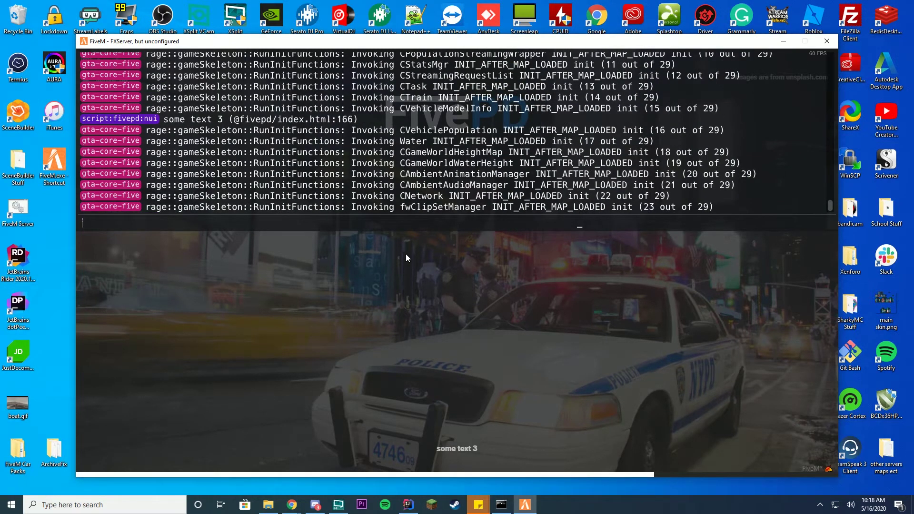
{"action": "key", "text": "F8"}
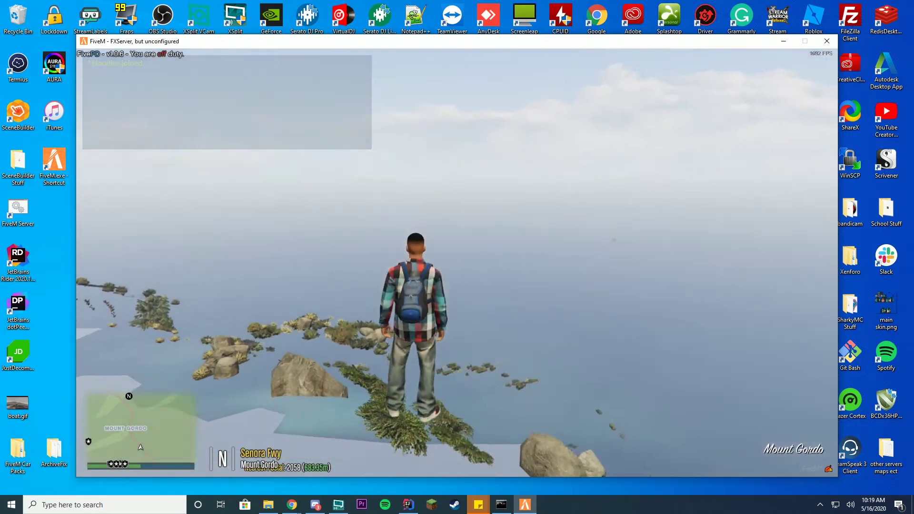
Move the character along the Mount Gordo ridge, briefly opening and closing the chat
{"action": "key", "text": "w"}
{"action": "key", "text": "s"}
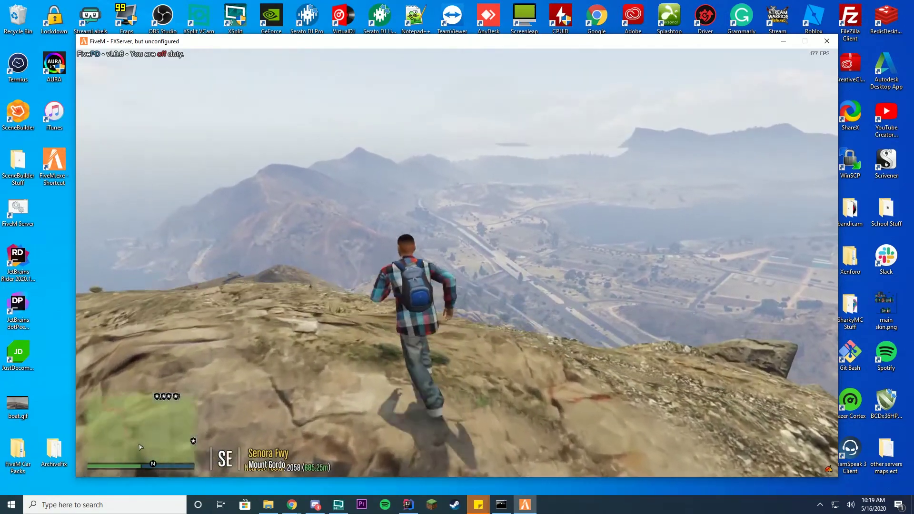
{"action": "key", "text": "t"}
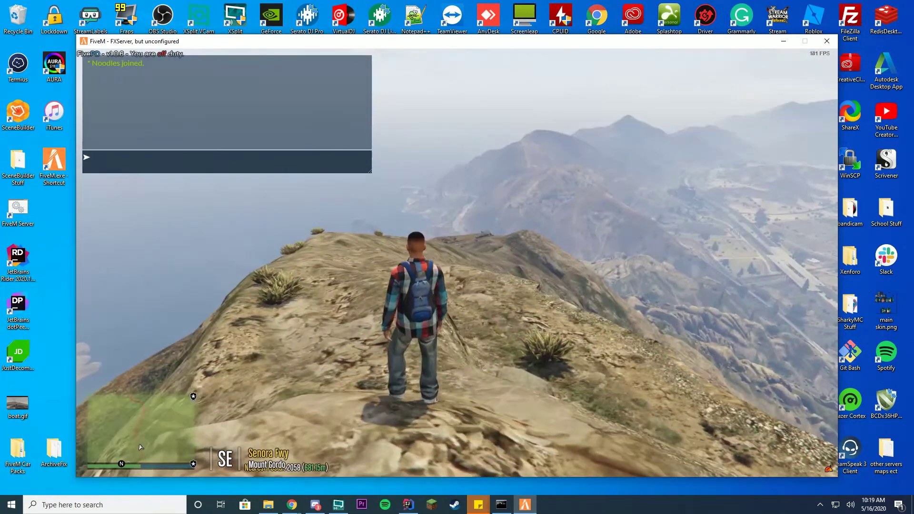
{"action": "key", "text": "Escape"}
{"action": "key", "text": "w"}
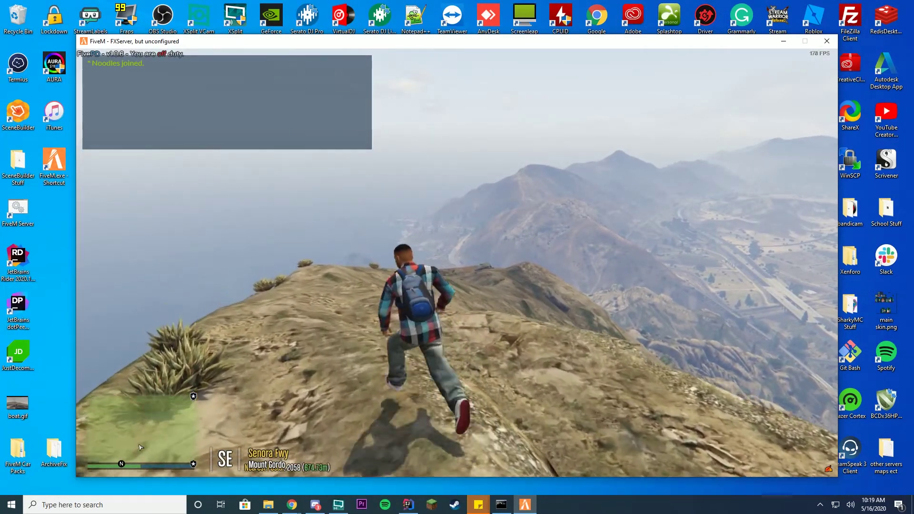
{"action": "key", "text": "w"}
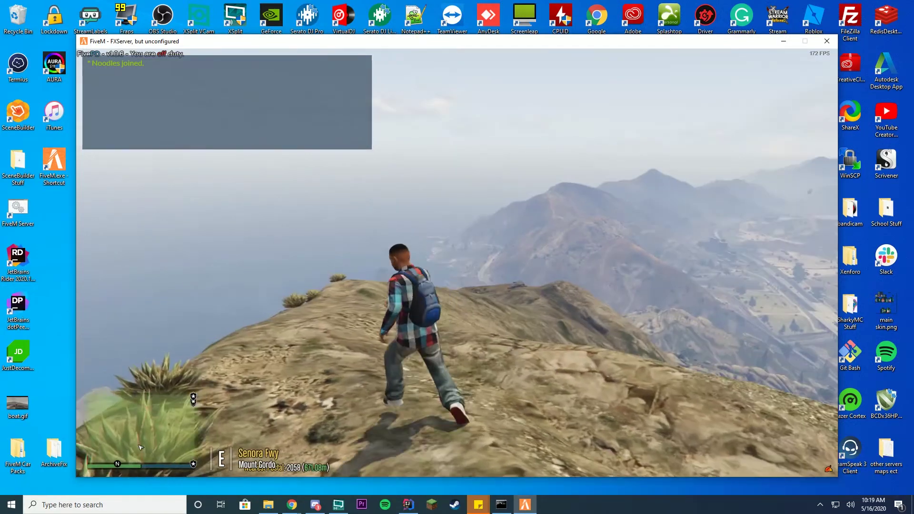
Browse the full-screen map toward Vinewood Hills, then exit to the postalcode folder in File Explorer
{"action": "key", "text": "Escape"}
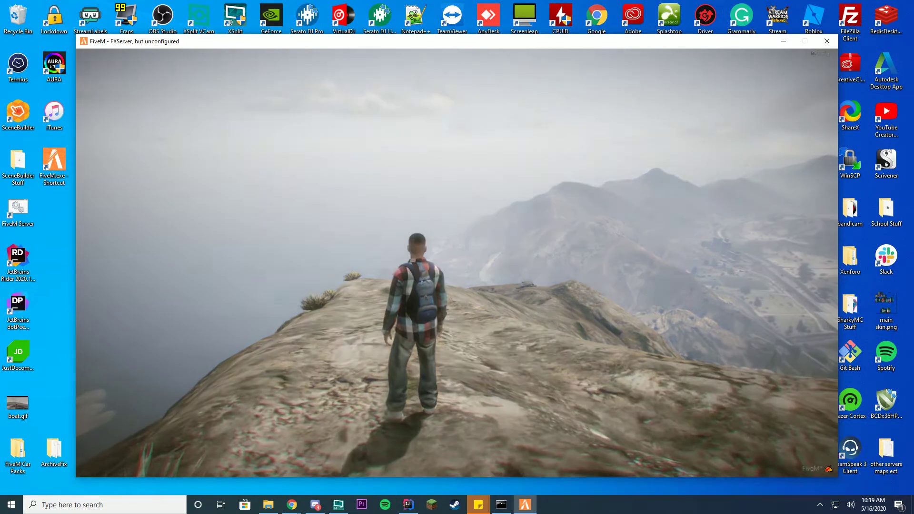
{"action": "scroll", "coordinate": [610, 233], "scroll_direction": "down", "scroll_amount": 3}
{"action": "scroll", "coordinate": [589, 285], "scroll_direction": "up", "scroll_amount": 5}
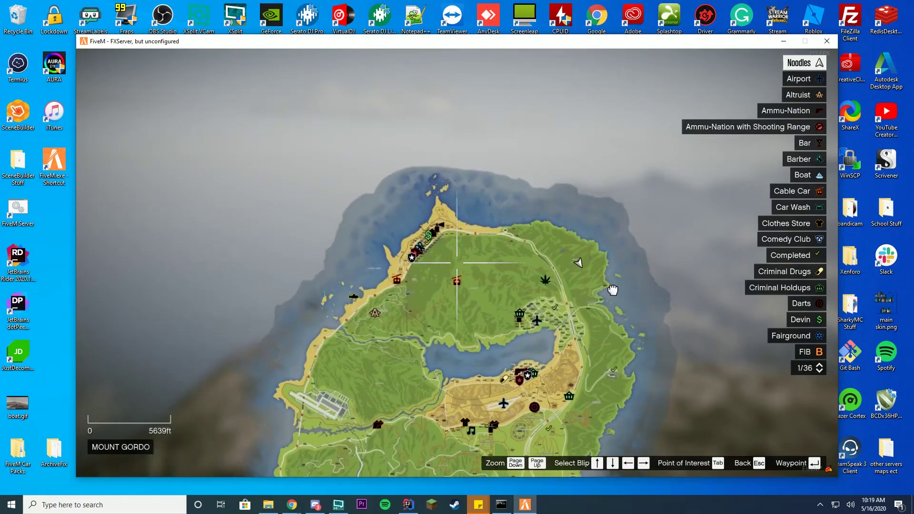
{"action": "scroll", "coordinate": [589, 291], "scroll_direction": "down", "scroll_amount": 4}
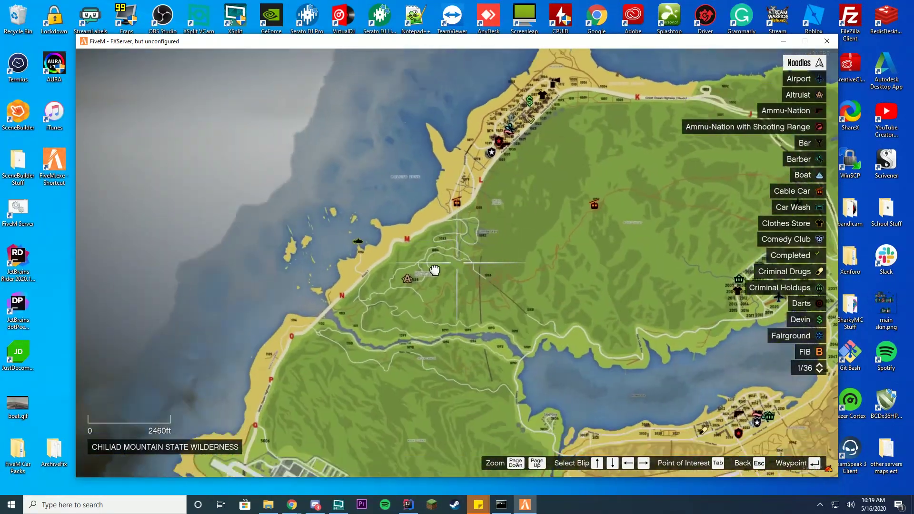
{"action": "left_click_drag", "start_coordinate": [435, 270], "coordinate": [457, 222]}
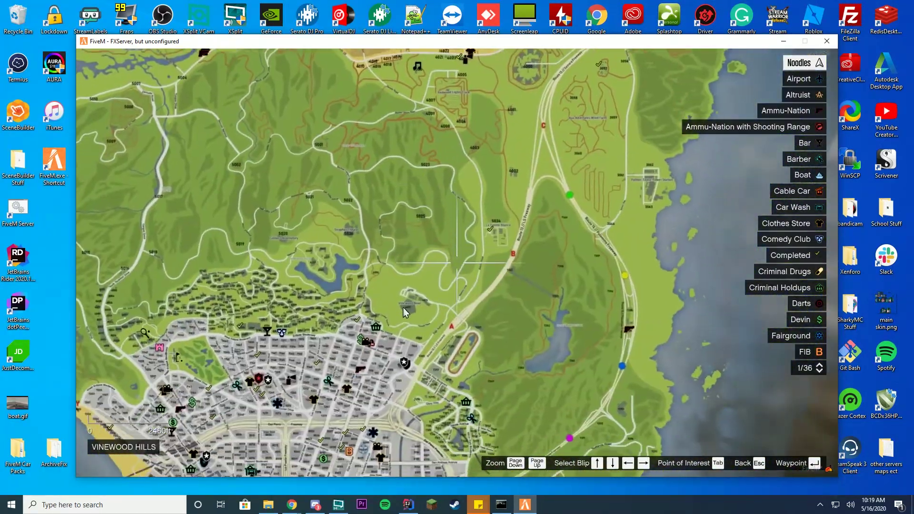
{"action": "scroll", "coordinate": [469, 199], "scroll_direction": "up", "scroll_amount": 5}
{"action": "key", "text": "Escape"}
{"action": "key", "text": "Escape"}
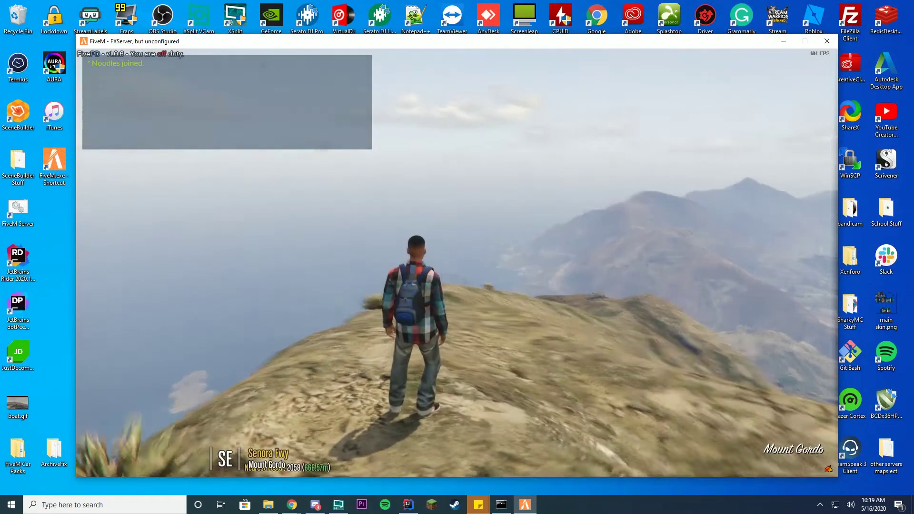
{"action": "key", "text": "alt+Tab"}
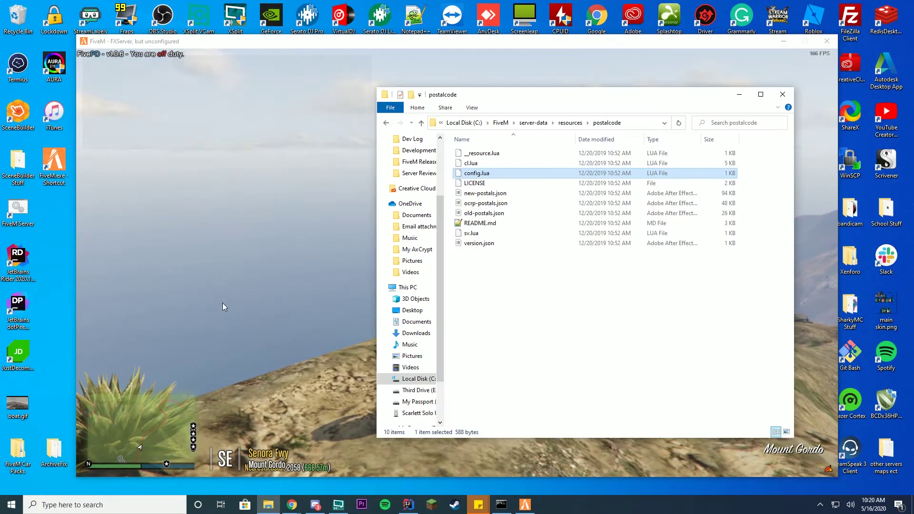
Open config.lua in Notepad++ and delete the last digit of the vMenu posX value 0.22
{"action": "right_click", "coordinate": [485, 174]}
{"action": "left_click", "coordinate": [384, 211]}
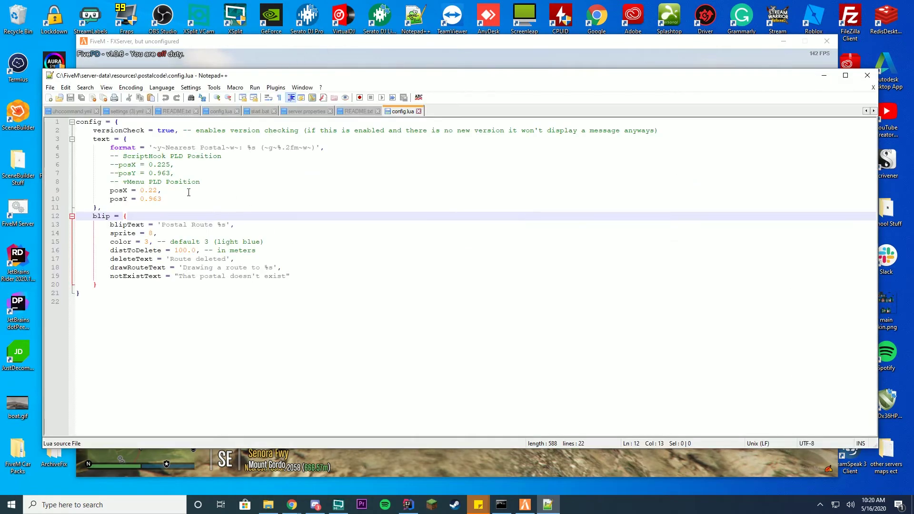
{"action": "left_click", "coordinate": [188, 192]}
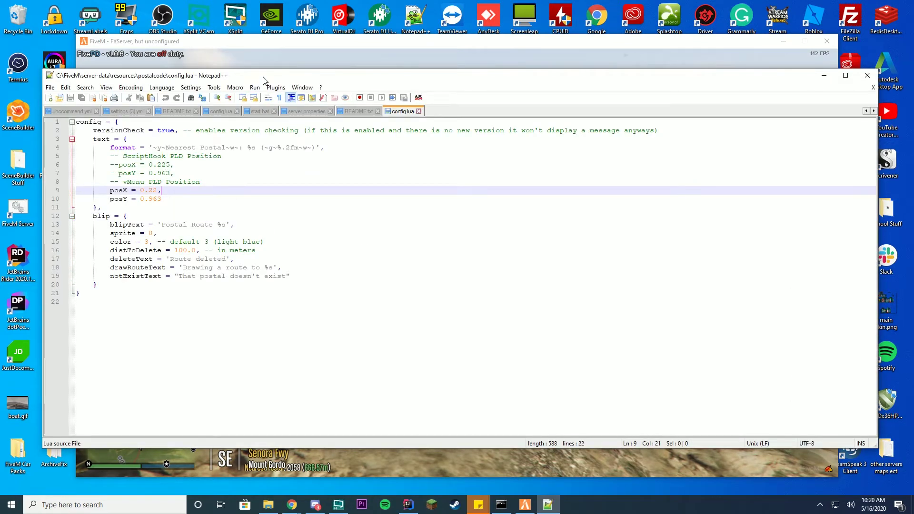
{"action": "left_click_drag", "start_coordinate": [262, 79], "coordinate": [550, 33]}
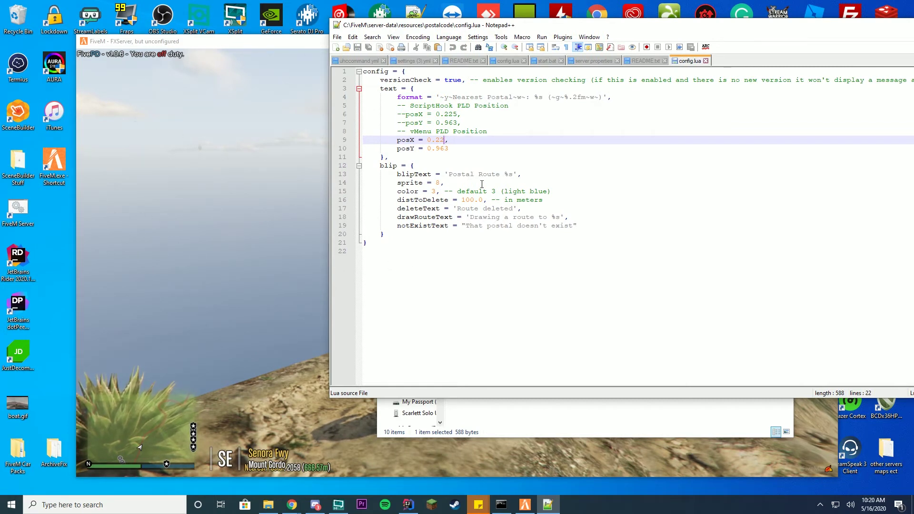
{"action": "key", "text": "BackSpace"}
Save posX as 0.20, then restart postalcode from the F8 console, correcting the 'postalcodes' typo
{"action": "type", "text": "0"}
{"action": "key", "text": "ctrl+s"}
{"action": "key", "text": "alt+Tab"}
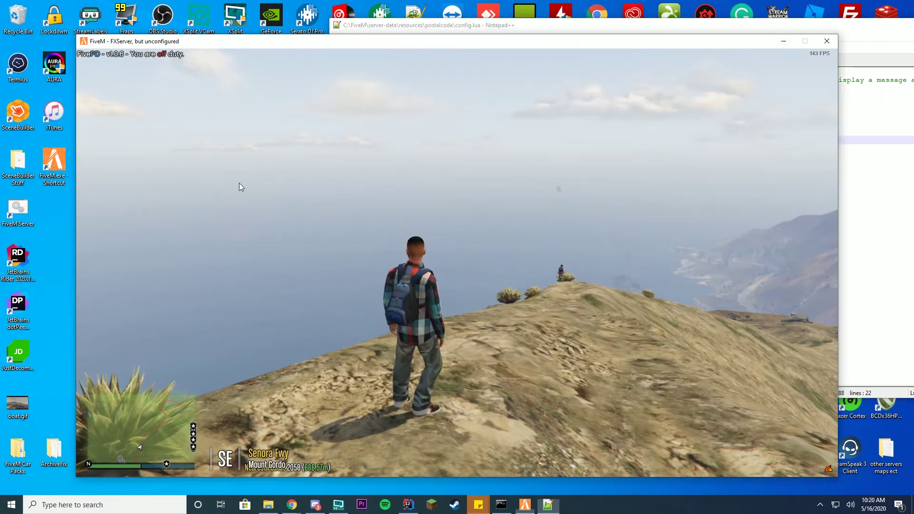
{"action": "key", "text": "F8"}
{"action": "type", "text": "restart p"}
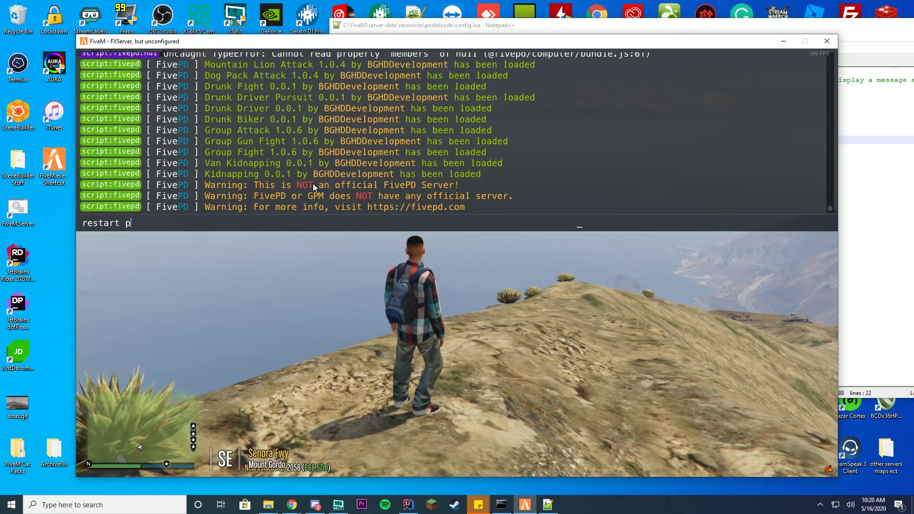
{"action": "type", "text": "ostalcodes"}
{"action": "key", "text": "Return"}
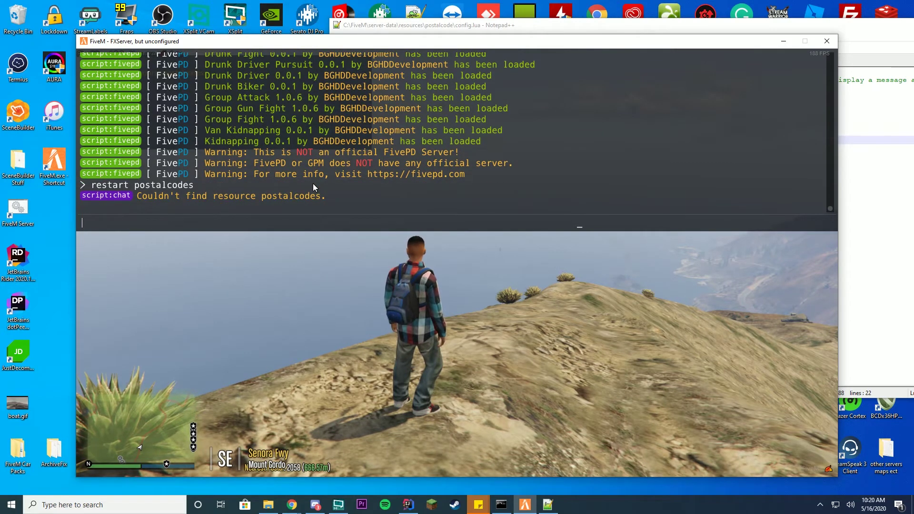
{"action": "key", "text": "Up"}
{"action": "key", "text": "BackSpace"}
{"action": "key", "text": "Return"}
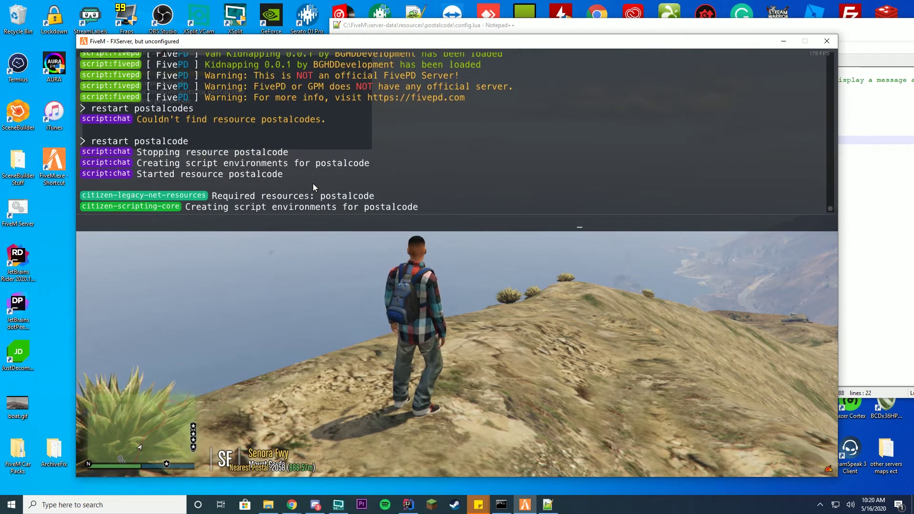
{"action": "key", "text": "Up"}
{"action": "key", "text": "Return"}
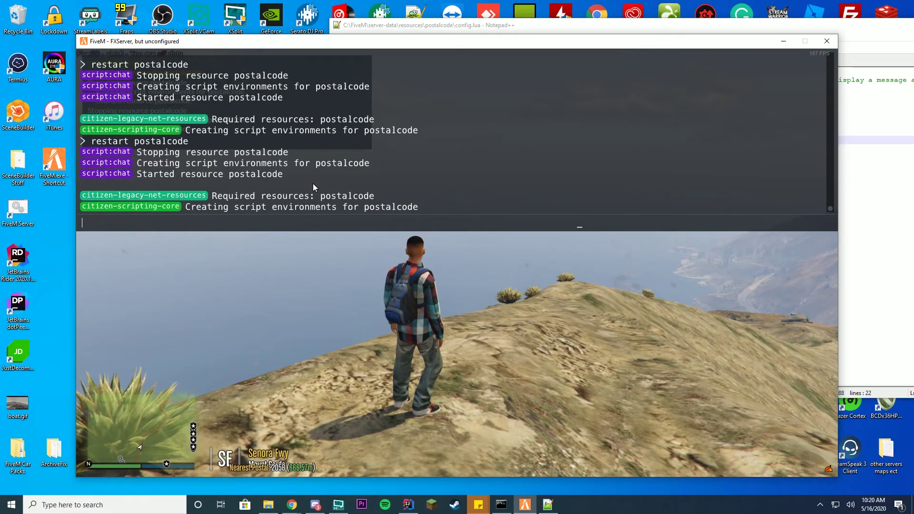
Change posX in config.lua to 0.25 and save it
{"action": "key", "text": "alt+Tab"}
{"action": "key", "text": "BackSpace"}
{"action": "key", "text": "BackSpace"}
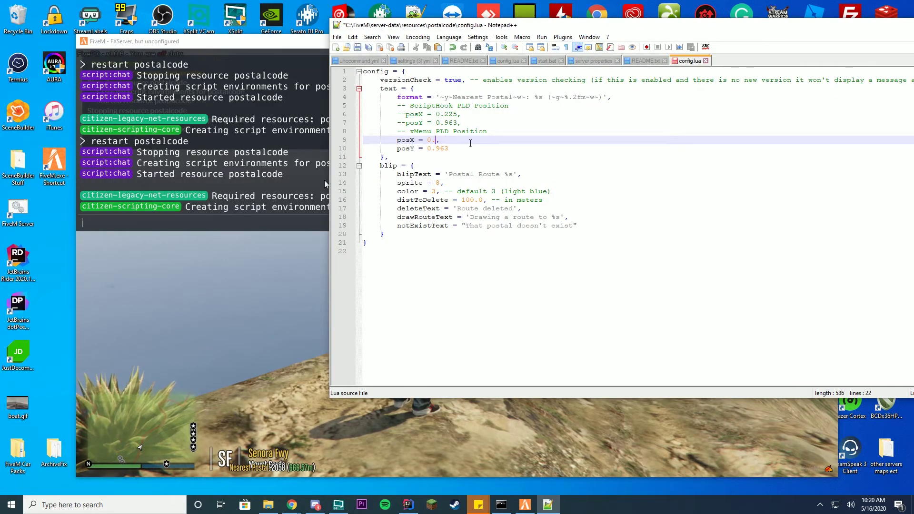
{"action": "type", "text": "25"}
{"action": "key", "text": "ctrl+s"}
{"action": "left_click", "coordinate": [253, 180]}
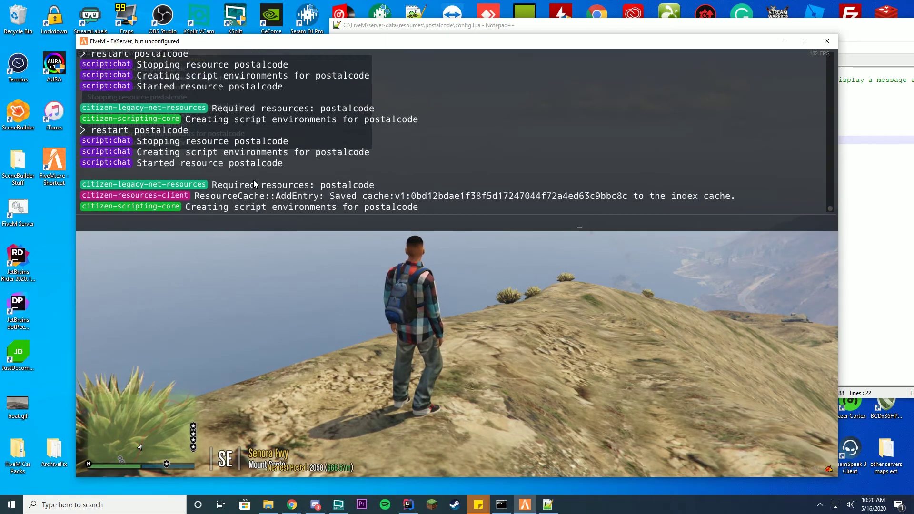
Trim posX to 0.2, save, run 'restart postalcode' again and close the console
{"action": "key", "text": "alt+Tab"}
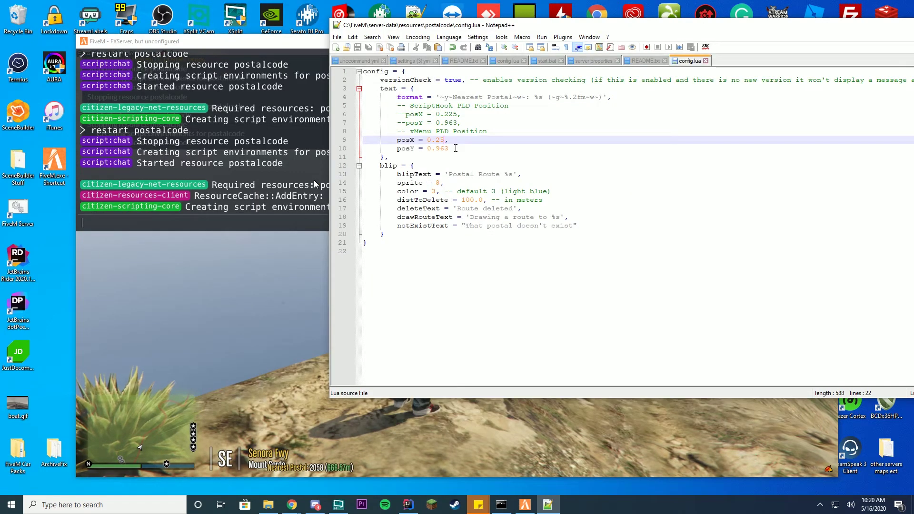
{"action": "key", "text": "BackSpace"}
{"action": "key", "text": "ctrl+s"}
{"action": "left_click", "coordinate": [165, 173]}
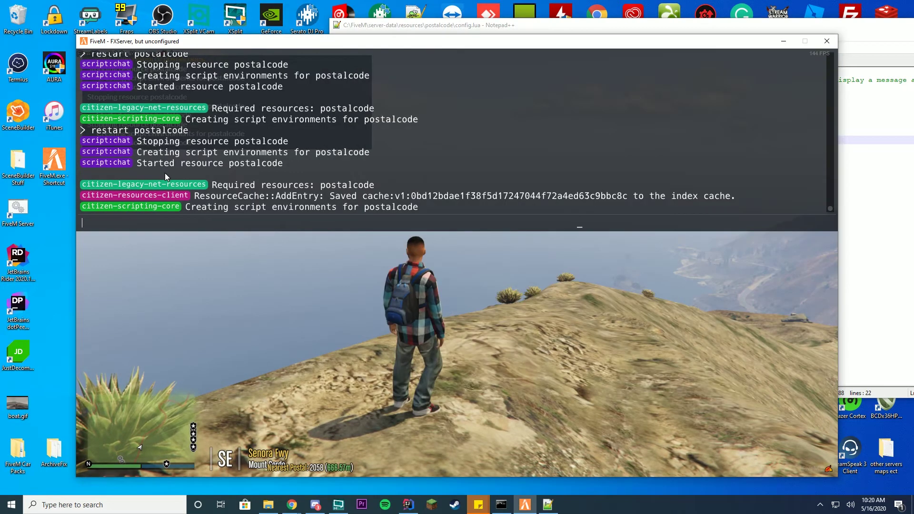
{"action": "type", "text": "restart postalcode"}
{"action": "key", "text": "Return"}
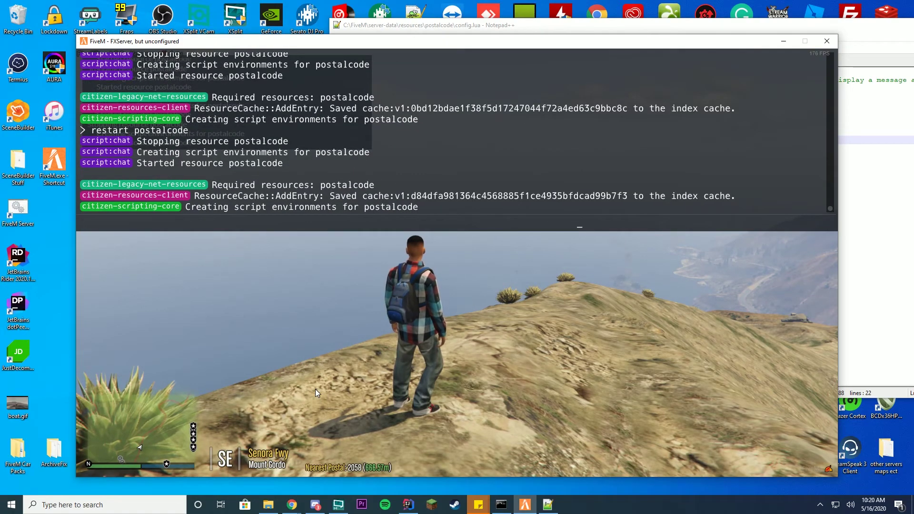
{"action": "key", "text": "F8"}
Run along the Mount Gordo ridge while the Nearest Postal readout updates its distance to postal 2058
{"action": "key", "text": "w"}
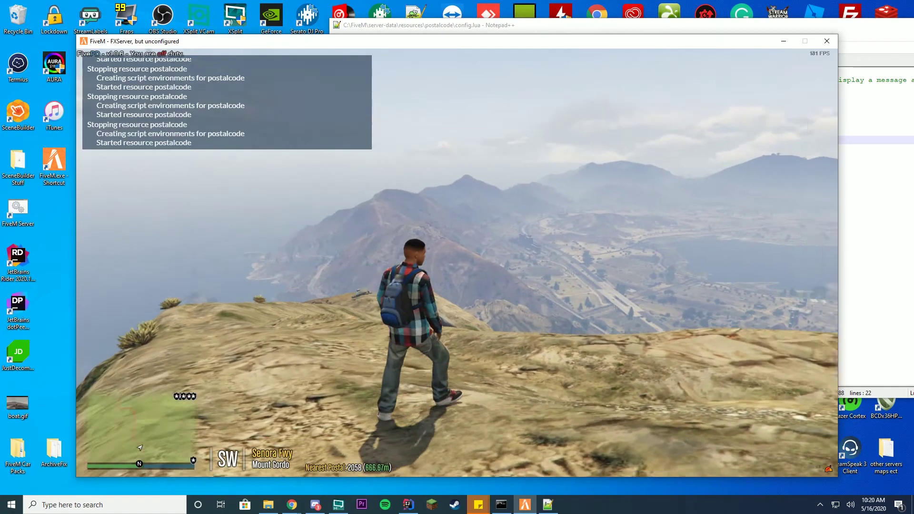
{"action": "key", "text": "w"}
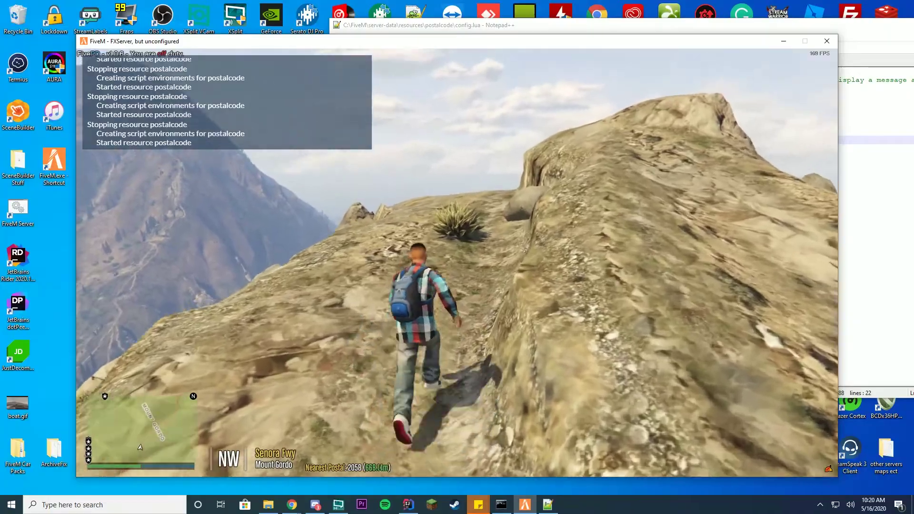
{"action": "key", "text": "w"}
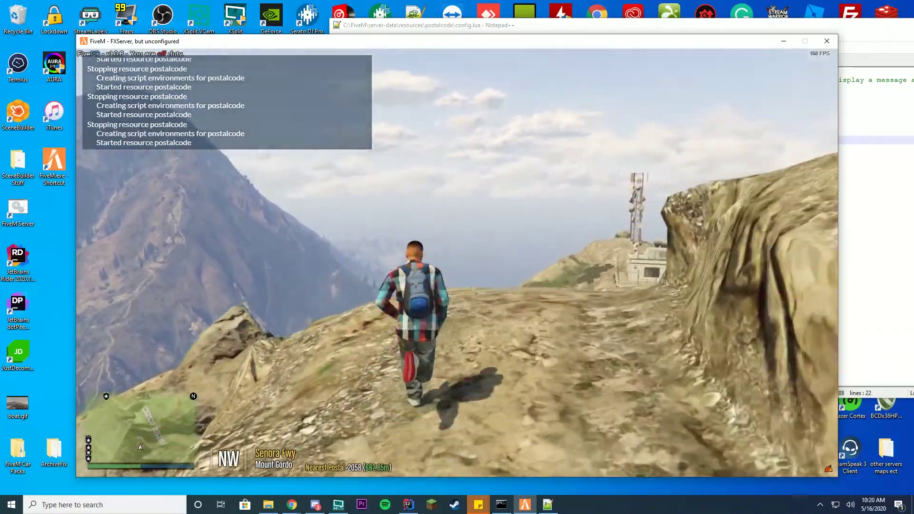
{"action": "key", "text": "w"}
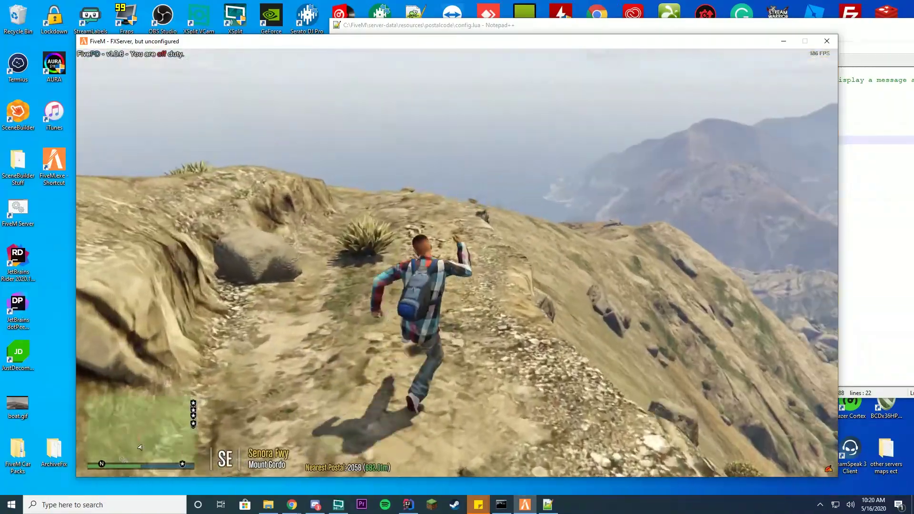
{"action": "key", "text": "w"}
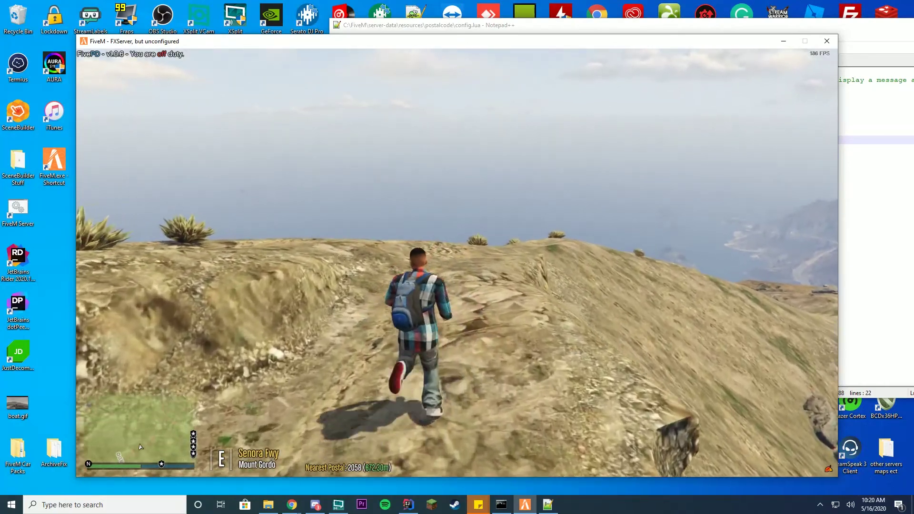
{"action": "key", "text": "w"}
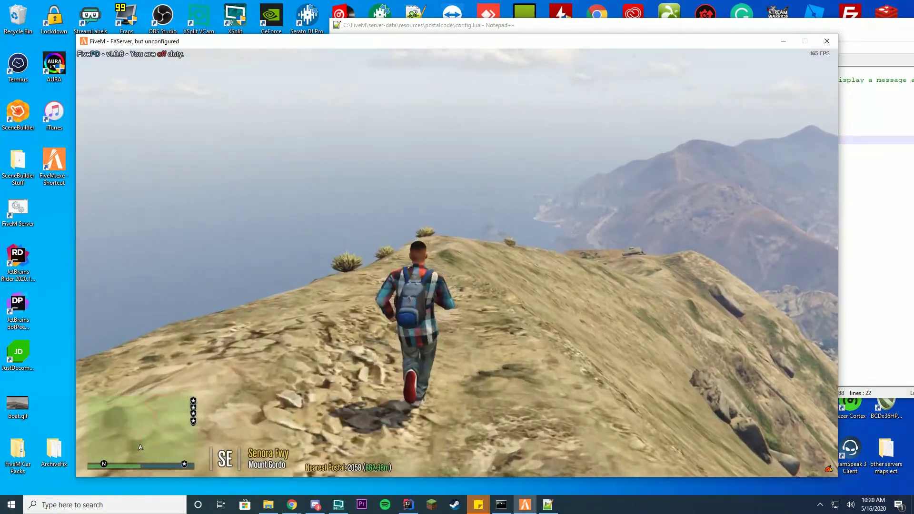
{"action": "key", "text": "w"}
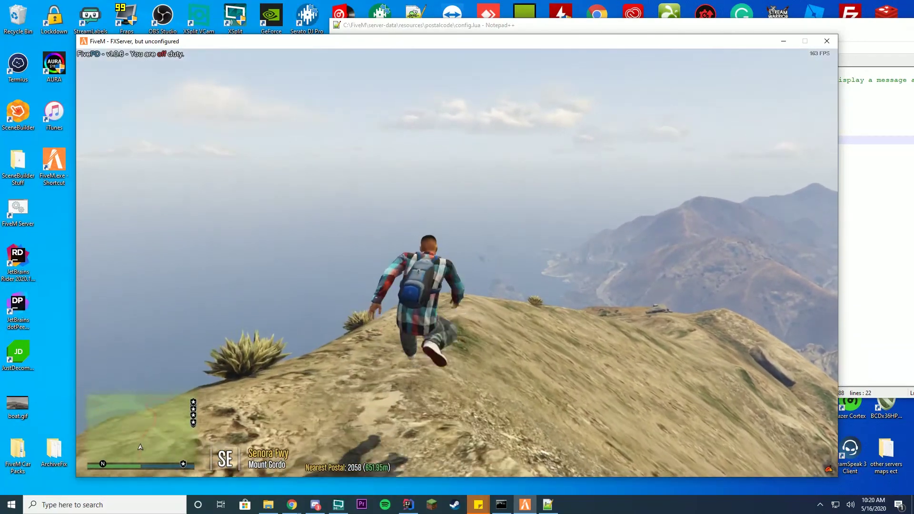
{"action": "key", "text": "w"}
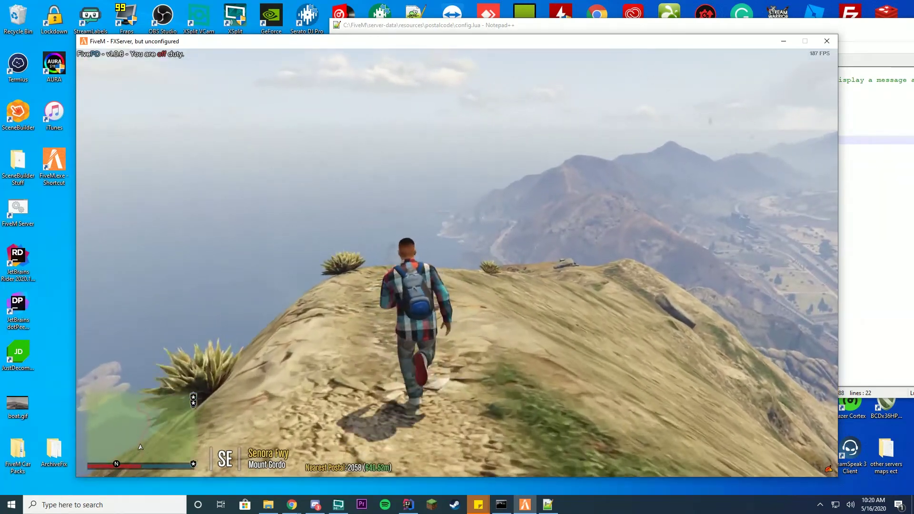
{"action": "key", "text": "w"}
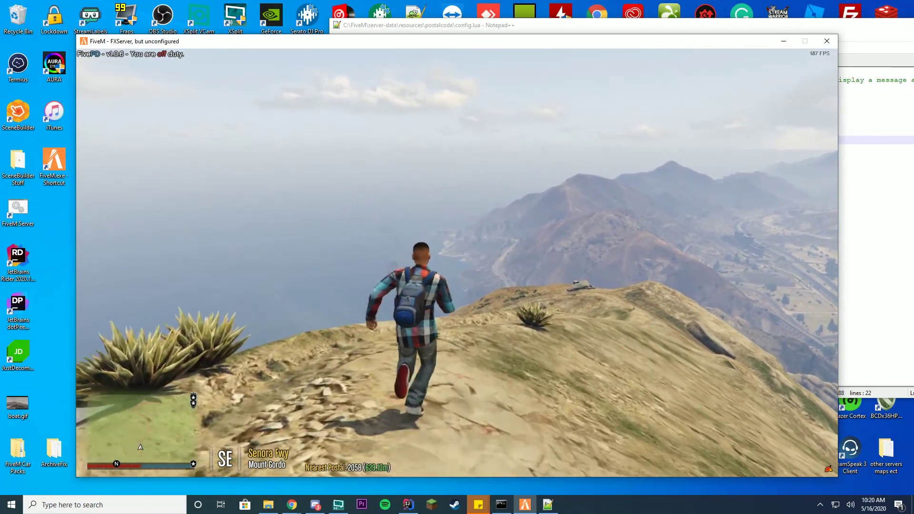